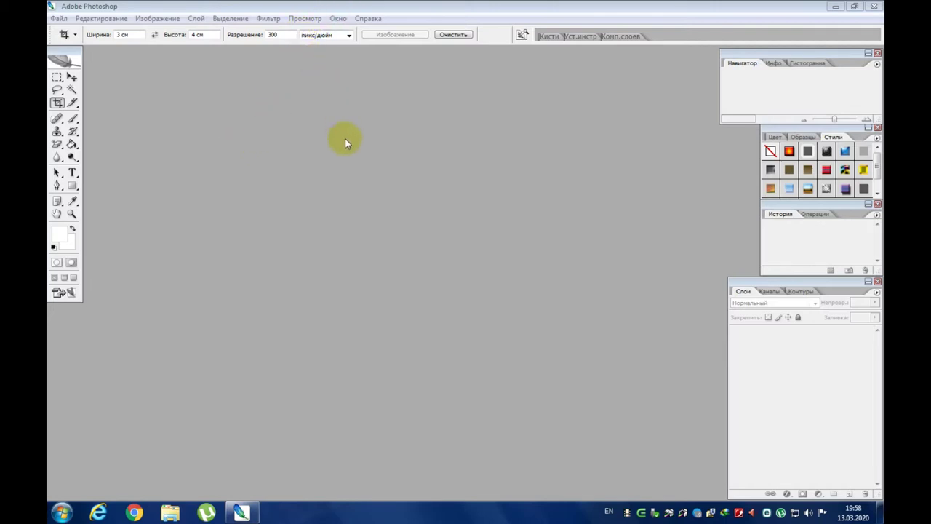
# Open the Файл (File) menu while no document is loaded.
pyautogui.click(58, 18)
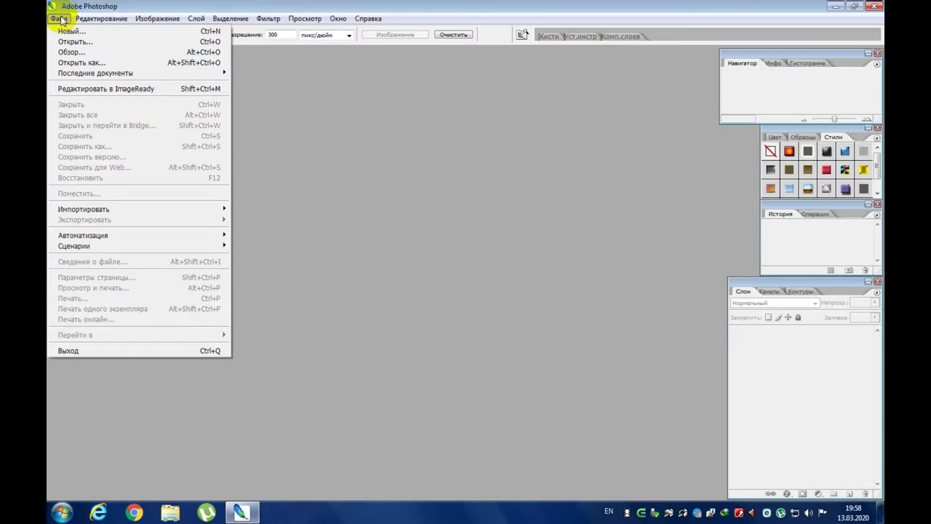
# Open the fb85cb8f… portrait JPG from the Desktop.
pyautogui.click(387, 161)
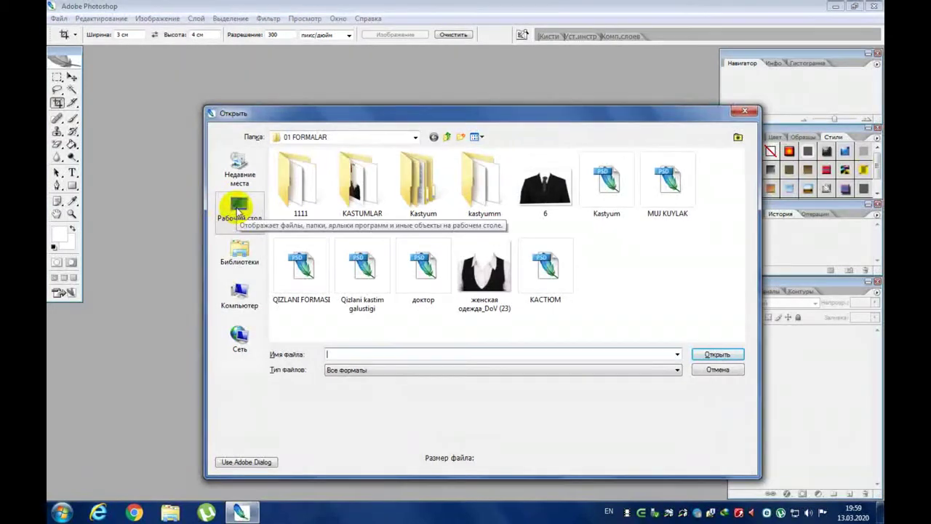
pyautogui.click(238, 211)
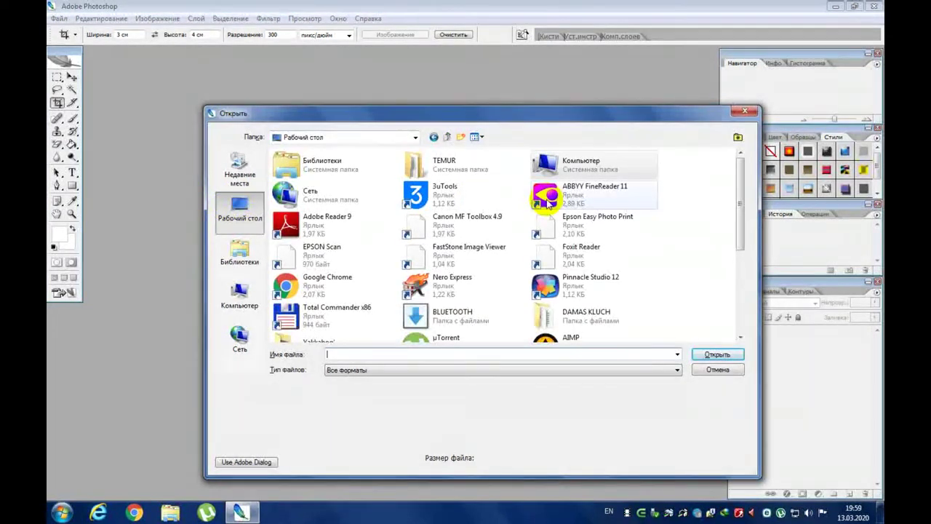
pyautogui.moveTo(740, 201); pyautogui.dragTo(736, 287)
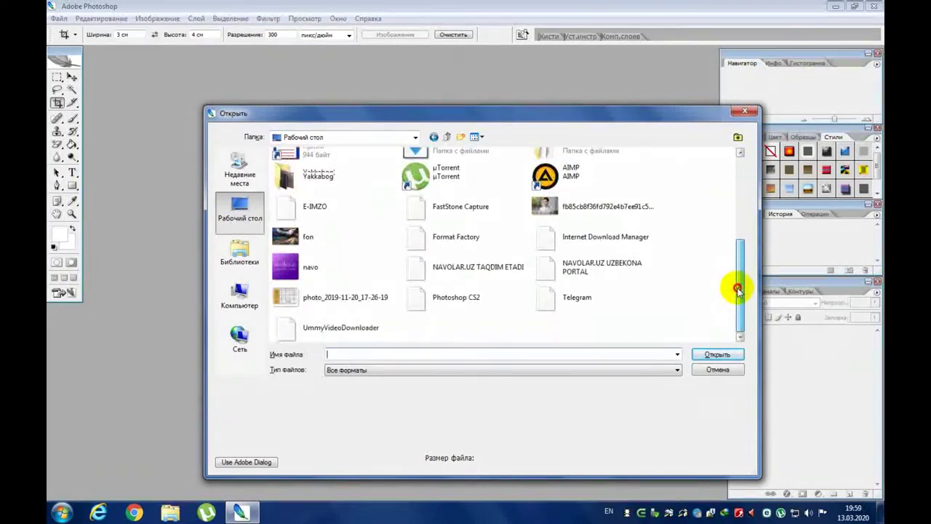
pyautogui.click(579, 207)
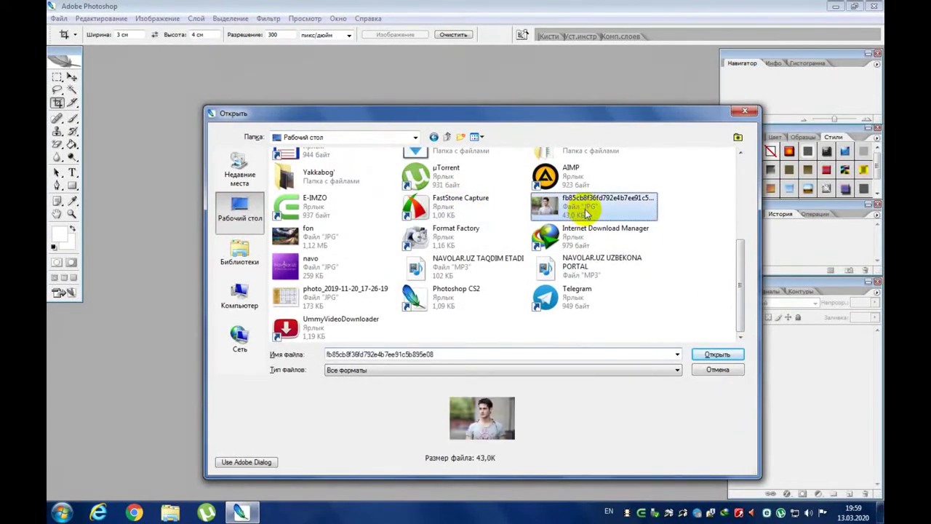
pyautogui.click(717, 354)
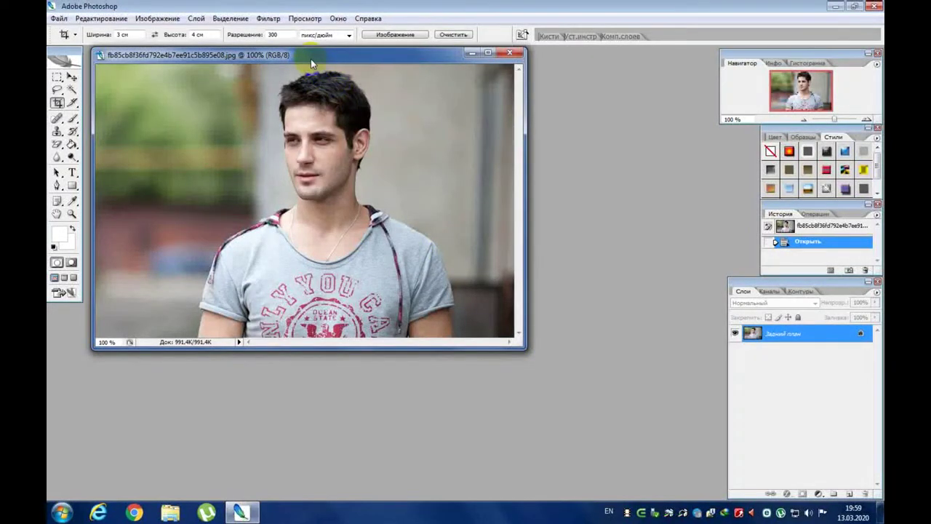
# Centre the portrait window and show it in full-screen mode on grey.
pyautogui.moveTo(311, 61); pyautogui.dragTo(436, 108)
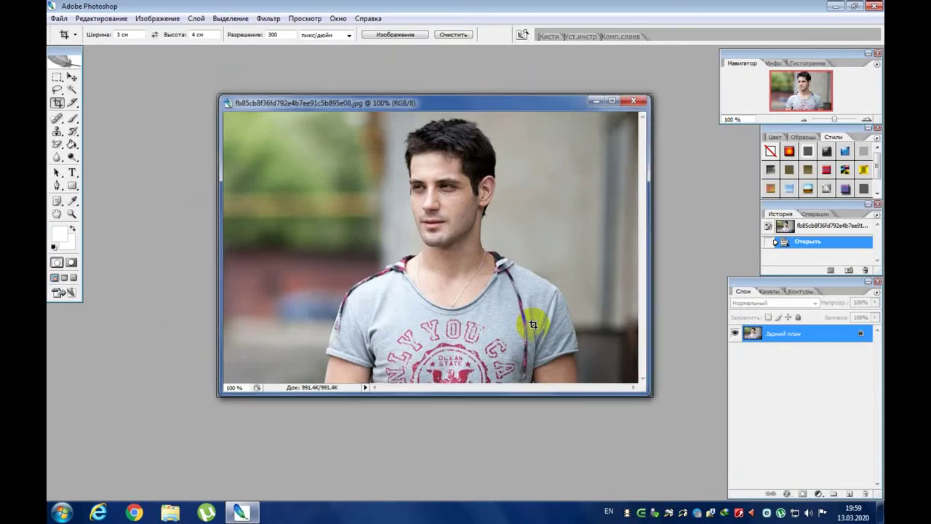
pyautogui.press('f')
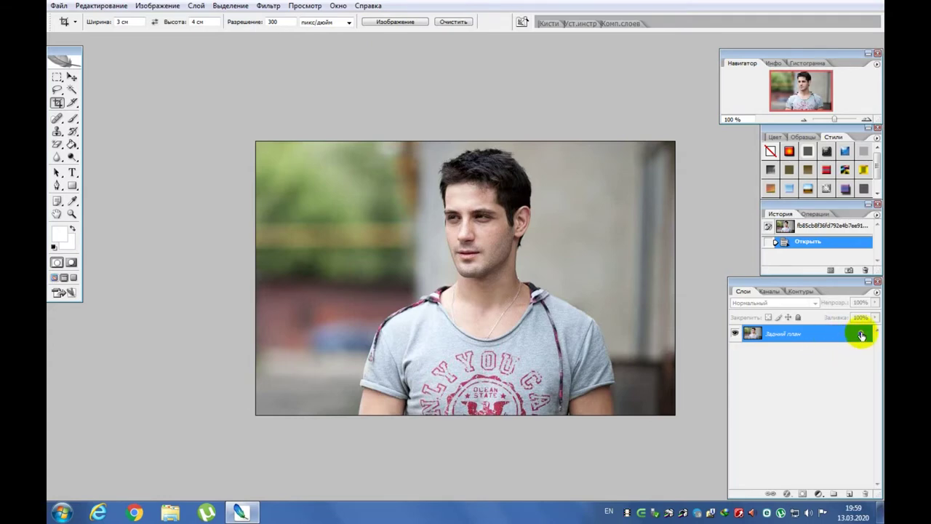
pyautogui.doubleClick(861, 334)
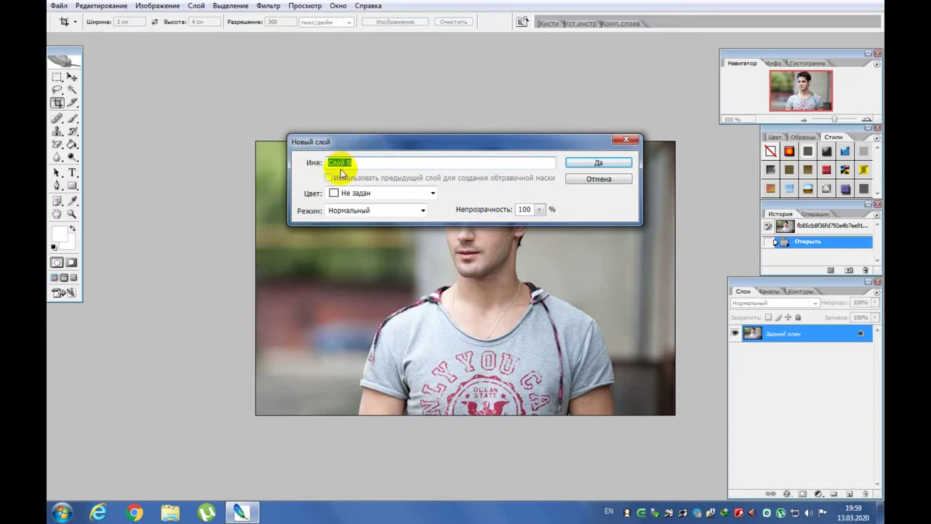
# Convert the Background into an unlocked layer named Слой 0.
pyautogui.click(598, 164)
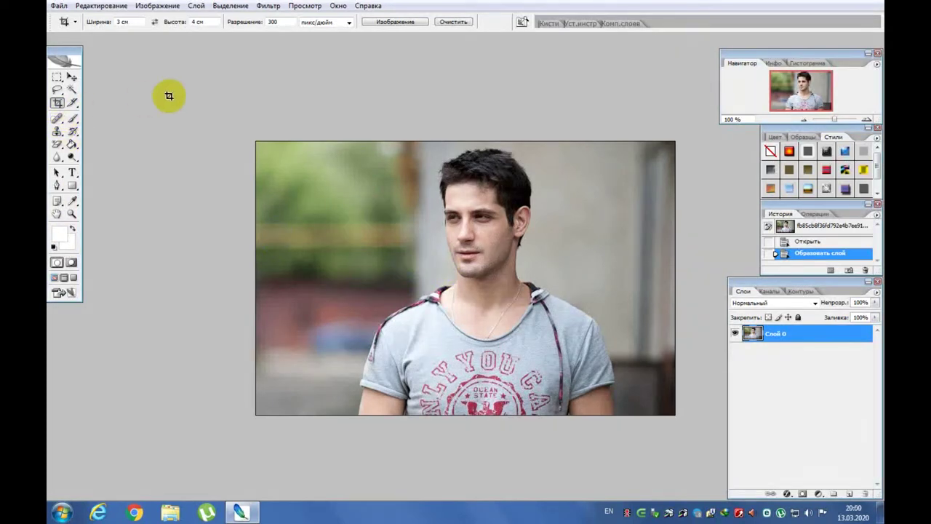
pyautogui.click(56, 90)
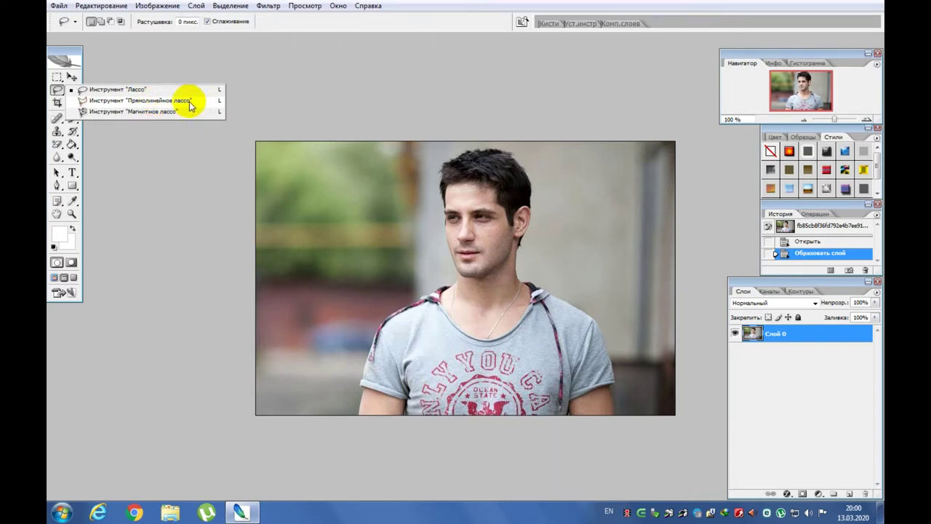
# Switch to the Pen tool for point-by-point path tracing.
pyautogui.click(58, 186)
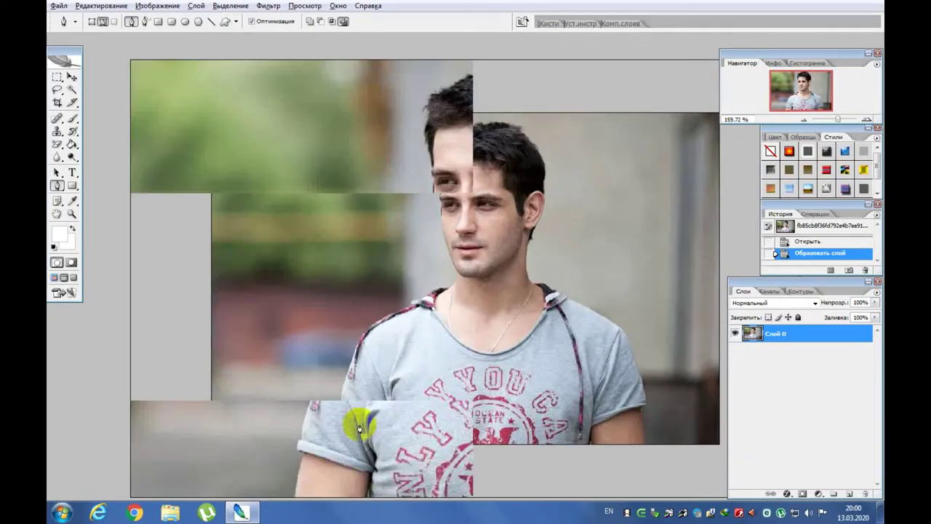
# Zoom in and trace Pen anchors from the bottom of the arm up the sleeve edge.
pyautogui.scroll(2, 358, 422)
pyautogui.moveTo(342, 397); pyautogui.dragTo(436, 250)
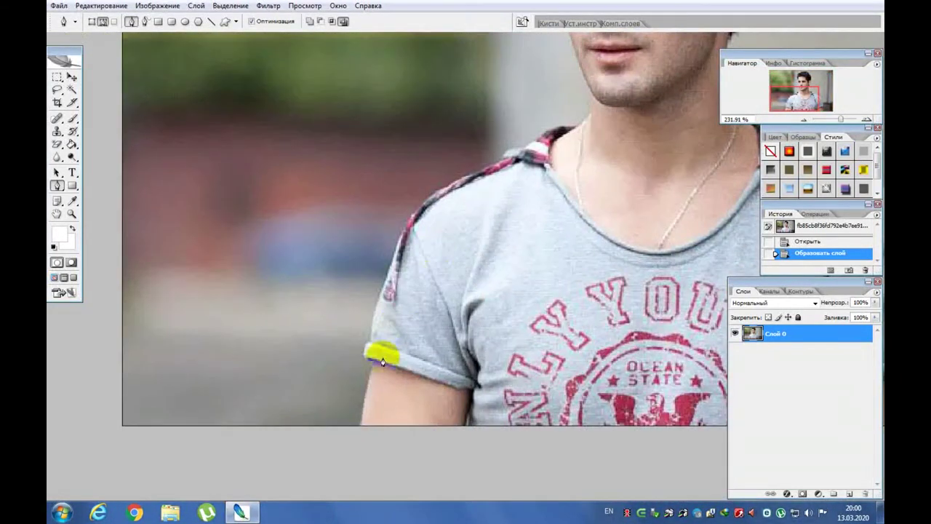
pyautogui.scroll(3, 386, 357)
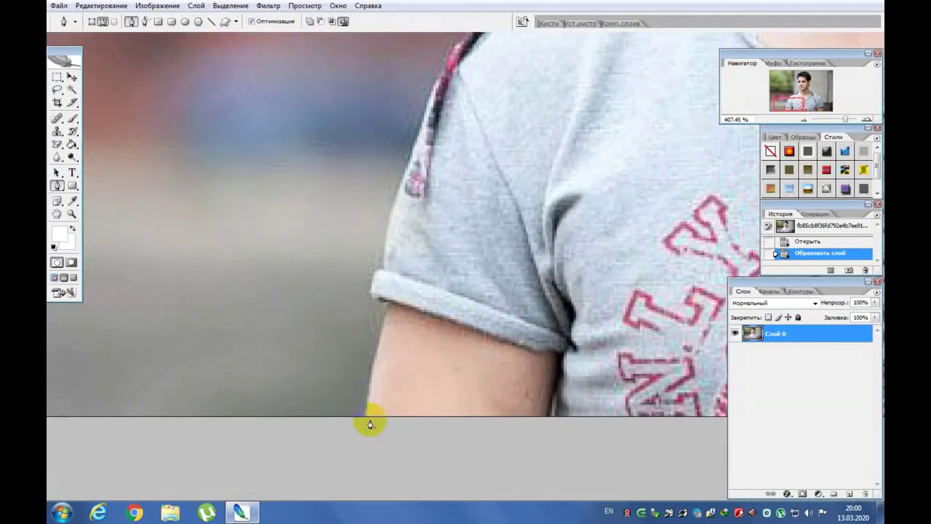
pyautogui.click(365, 418)
pyautogui.moveTo(375, 359)
pyautogui.mouseDown()
pyautogui.moveTo(379, 318)
pyautogui.moveTo(373, 377)
pyautogui.mouseUp()
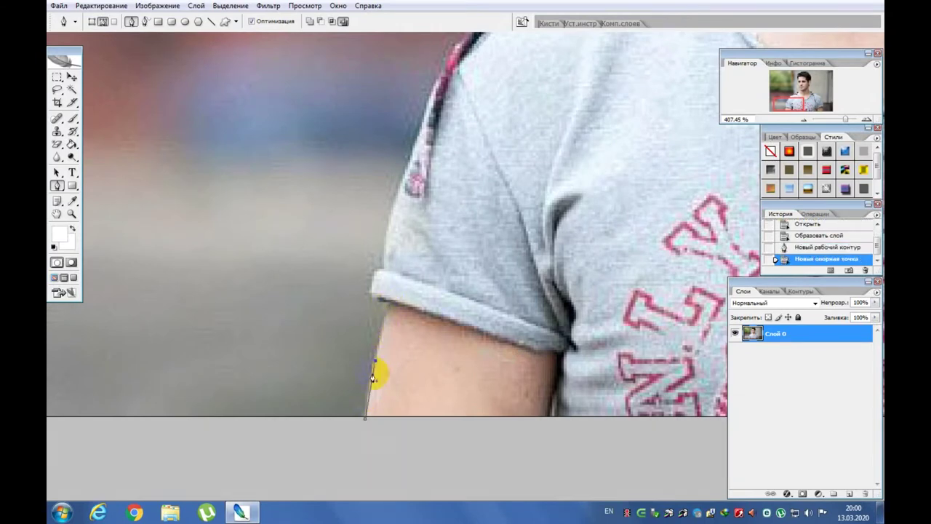
pyautogui.click(387, 307)
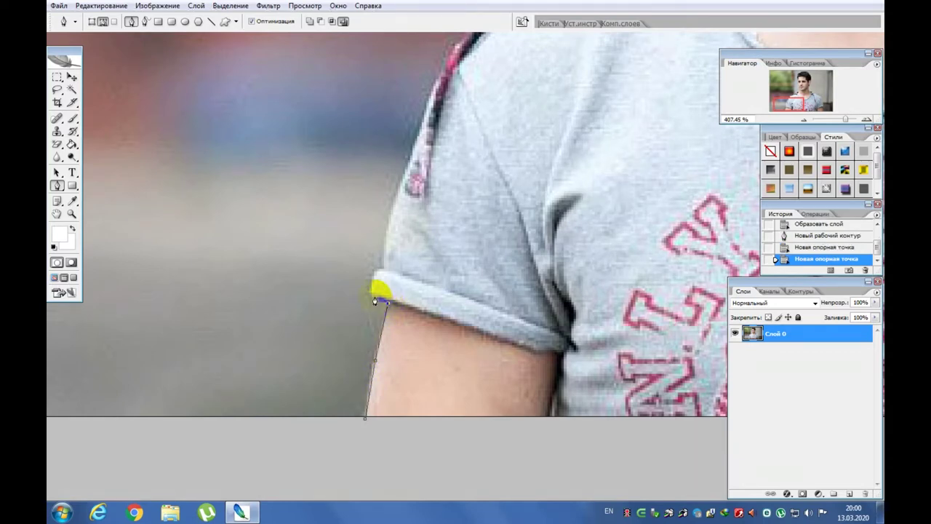
pyautogui.click(371, 291)
pyautogui.click(377, 265)
pyautogui.click(383, 243)
pyautogui.click(396, 185)
pyautogui.click(411, 160)
pyautogui.click(420, 125)
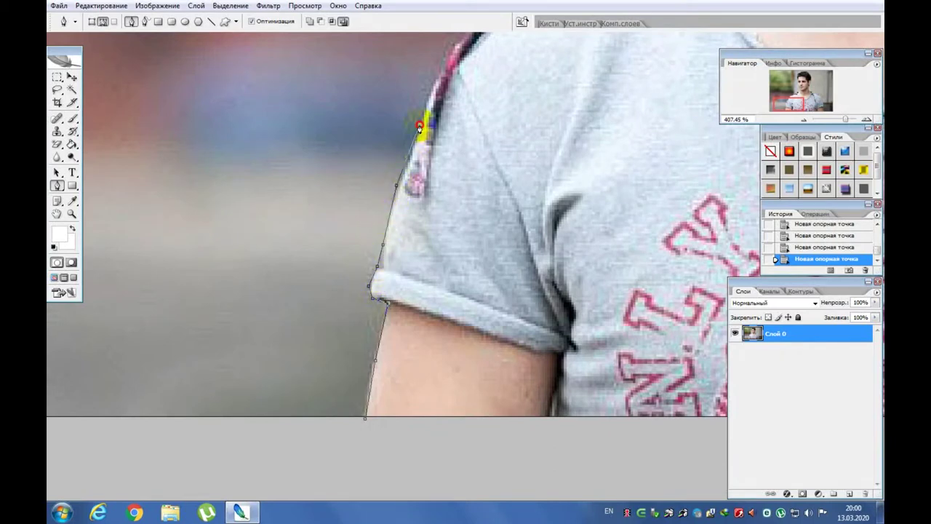
# Continue the path along the shoulder seam to the neck.
pyautogui.moveTo(436, 94); pyautogui.dragTo(385, 234)
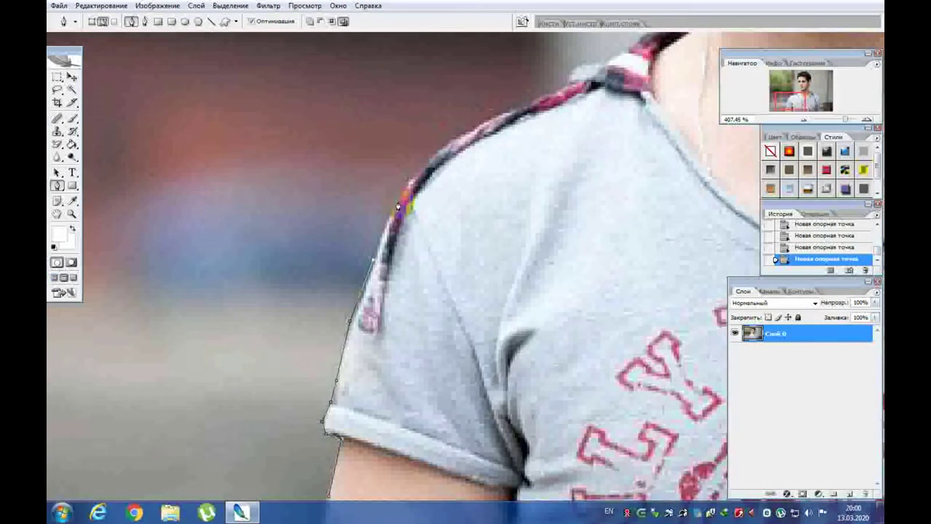
pyautogui.moveTo(397, 207); pyautogui.dragTo(356, 289)
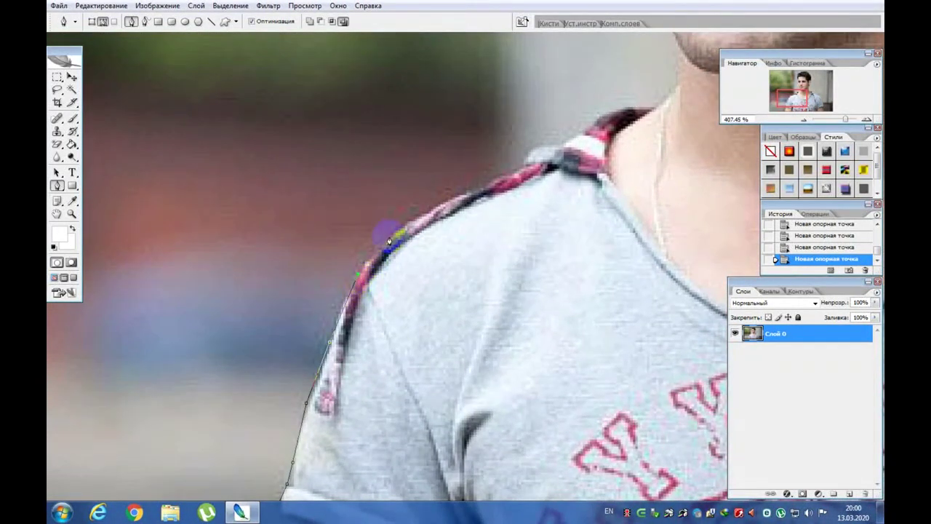
pyautogui.click(456, 207)
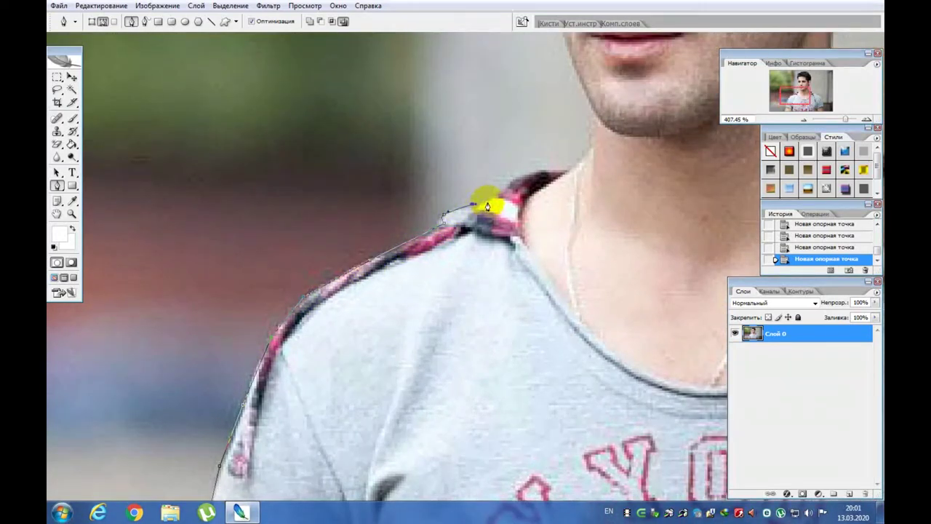
pyautogui.scroll(2, 486, 206)
pyautogui.moveTo(486, 206); pyautogui.dragTo(414, 275)
pyautogui.click(423, 262)
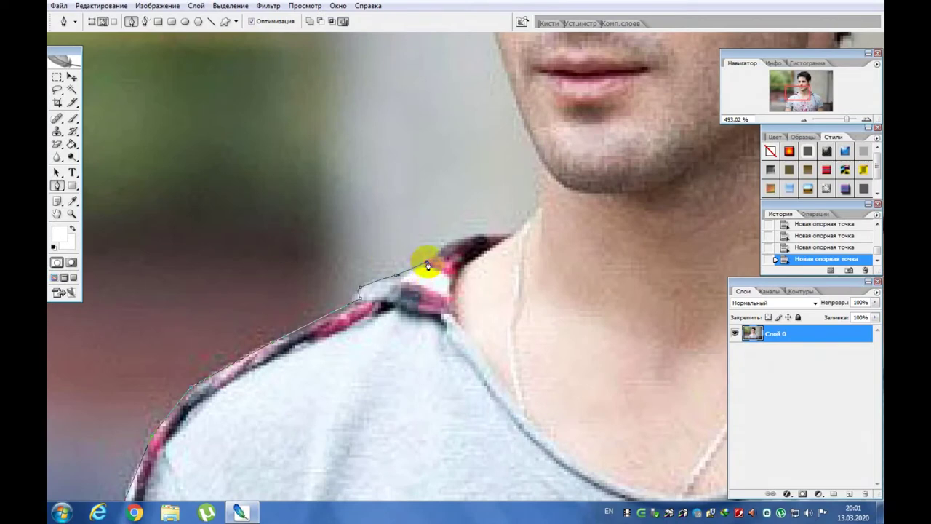
pyautogui.click(456, 242)
pyautogui.click(476, 235)
pyautogui.click(510, 233)
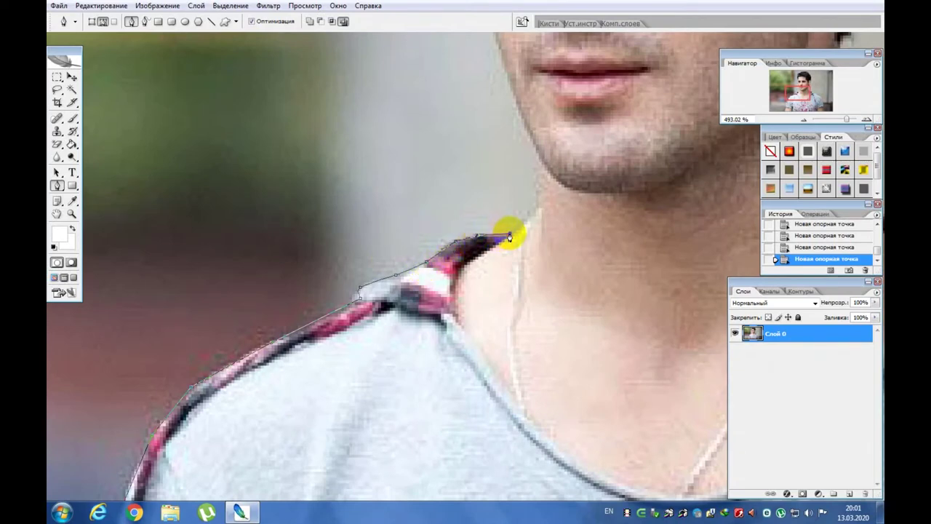
pyautogui.moveTo(516, 234)
pyautogui.mouseDown()
pyautogui.moveTo(442, 270)
pyautogui.moveTo(431, 262)
pyautogui.mouseUp()
pyautogui.scroll(1, 445, 270)
pyautogui.click(432, 233)
# Trace anchors up the jawline and side of the face to the hairline.
pyautogui.click(432, 213)
pyautogui.moveTo(426, 208); pyautogui.dragTo(443, 280)
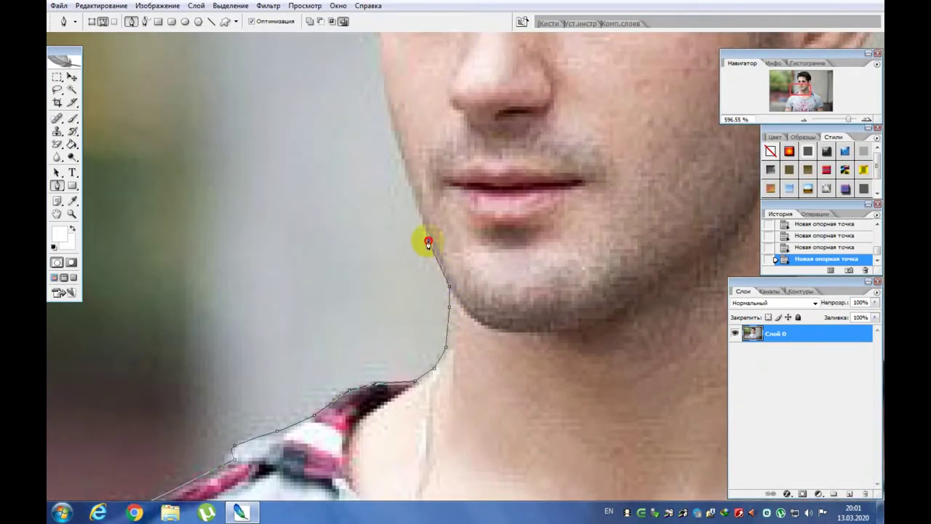
pyautogui.click(402, 170)
pyautogui.moveTo(387, 117); pyautogui.dragTo(424, 225)
pyautogui.click(420, 203)
pyautogui.moveTo(414, 147)
pyautogui.mouseDown()
pyautogui.moveTo(419, 102)
pyautogui.moveTo(429, 184)
pyautogui.mouseUp()
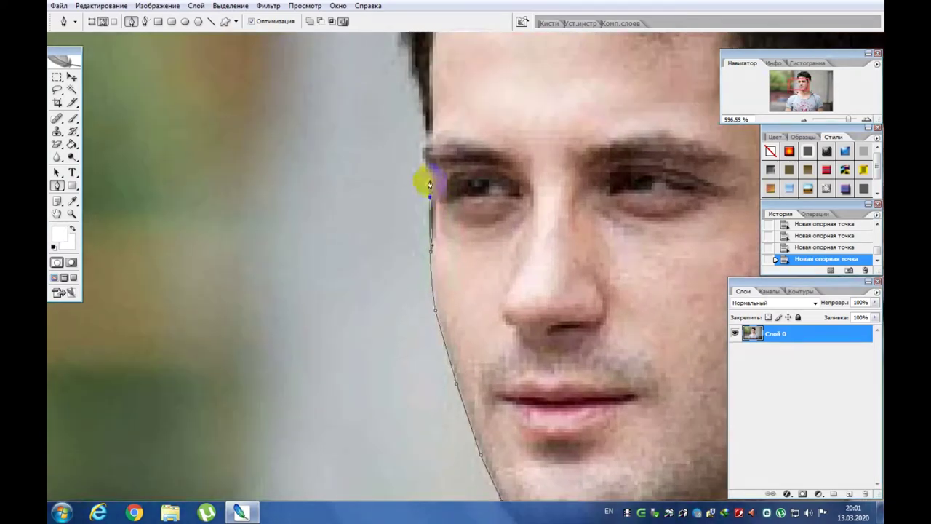
pyautogui.click(426, 117)
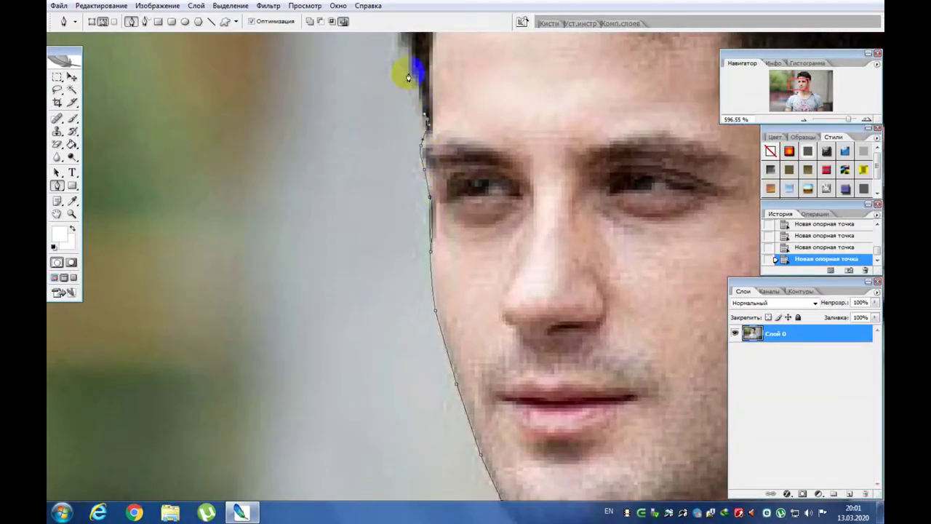
pyautogui.moveTo(405, 73); pyautogui.dragTo(442, 170)
pyautogui.click(437, 108)
pyautogui.moveTo(440, 106); pyautogui.dragTo(431, 175)
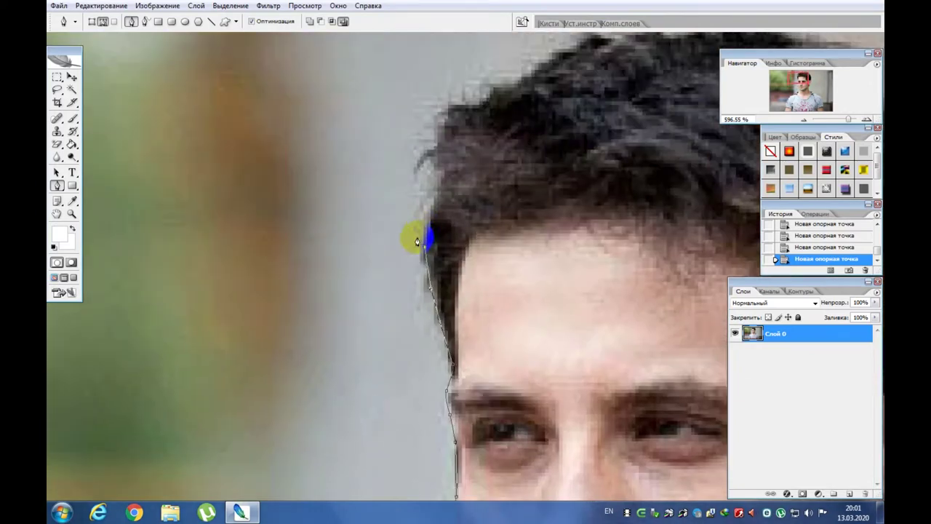
pyautogui.click(431, 175)
pyautogui.click(454, 122)
# Continue the path over the crown of the hair and down its far side.
pyautogui.moveTo(501, 96); pyautogui.dragTo(433, 168)
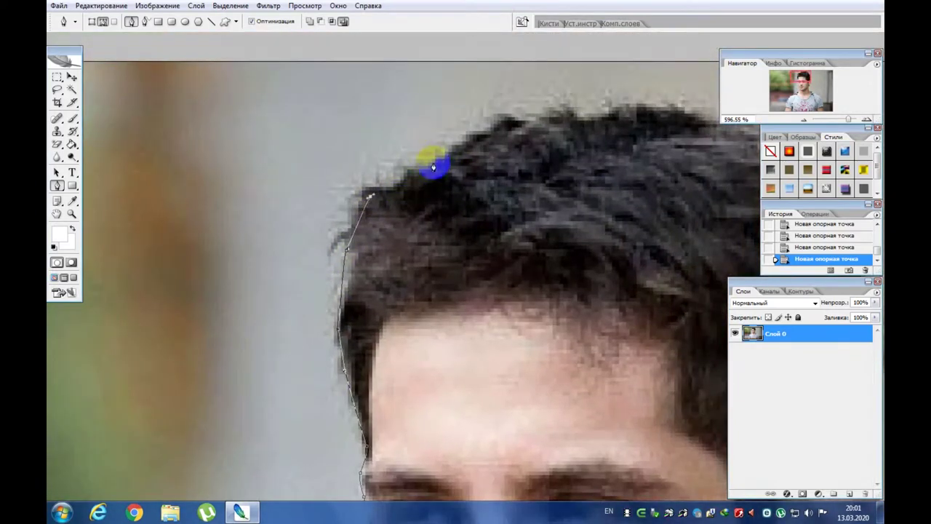
pyautogui.moveTo(481, 127); pyautogui.dragTo(393, 166)
pyautogui.click(419, 155)
pyautogui.click(473, 150)
pyautogui.click(515, 147)
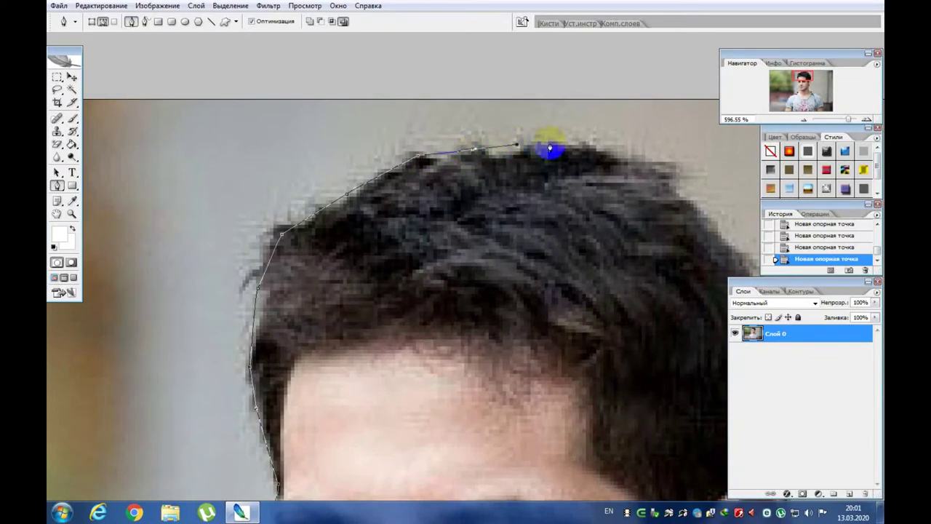
pyautogui.click(619, 162)
pyautogui.click(676, 194)
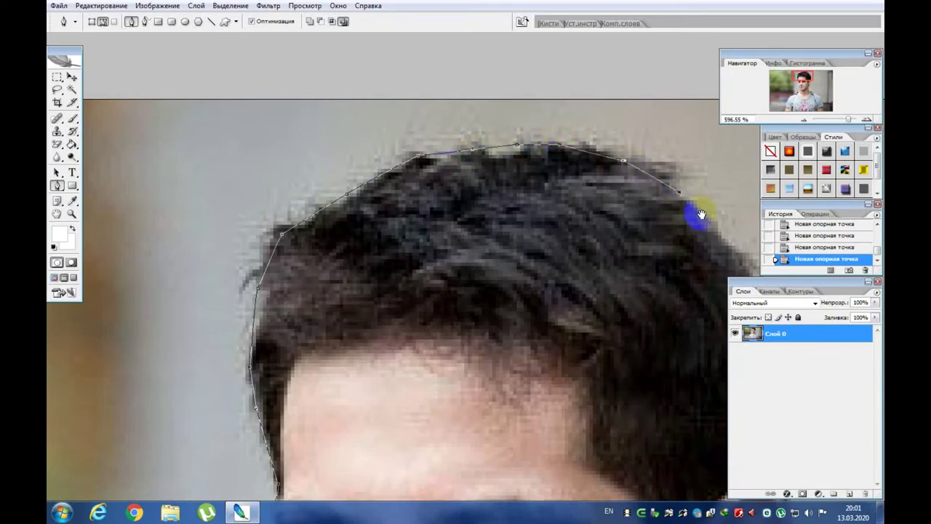
pyautogui.moveTo(689, 208); pyautogui.dragTo(520, 165)
pyautogui.click(541, 170)
pyautogui.click(594, 249)
pyautogui.click(604, 271)
pyautogui.click(613, 304)
pyautogui.click(616, 331)
pyautogui.click(607, 379)
# Trace the path around the ear and down the neck to its base.
pyautogui.moveTo(606, 400); pyautogui.dragTo(548, 298)
pyautogui.click(570, 318)
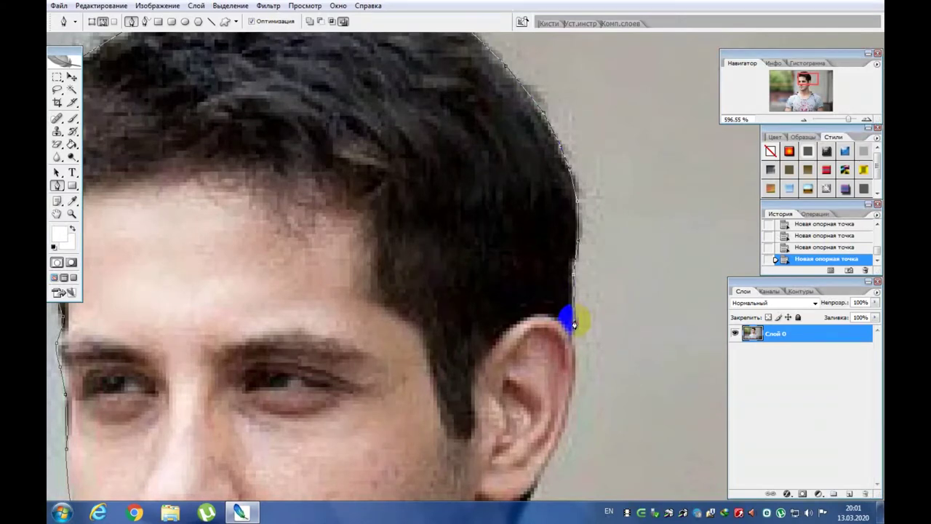
pyautogui.moveTo(572, 373); pyautogui.dragTo(547, 270)
pyautogui.click(550, 261)
pyautogui.click(549, 287)
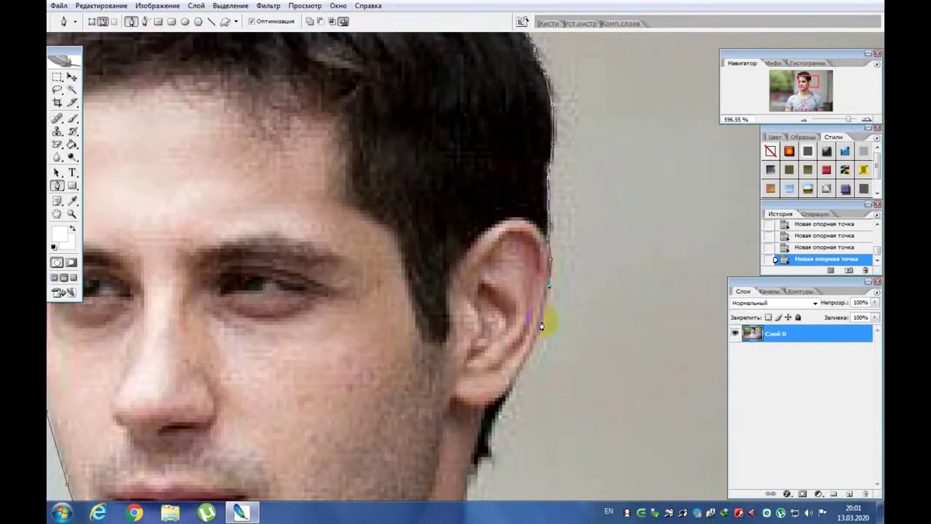
pyautogui.moveTo(533, 362); pyautogui.dragTo(529, 275)
pyautogui.click(510, 301)
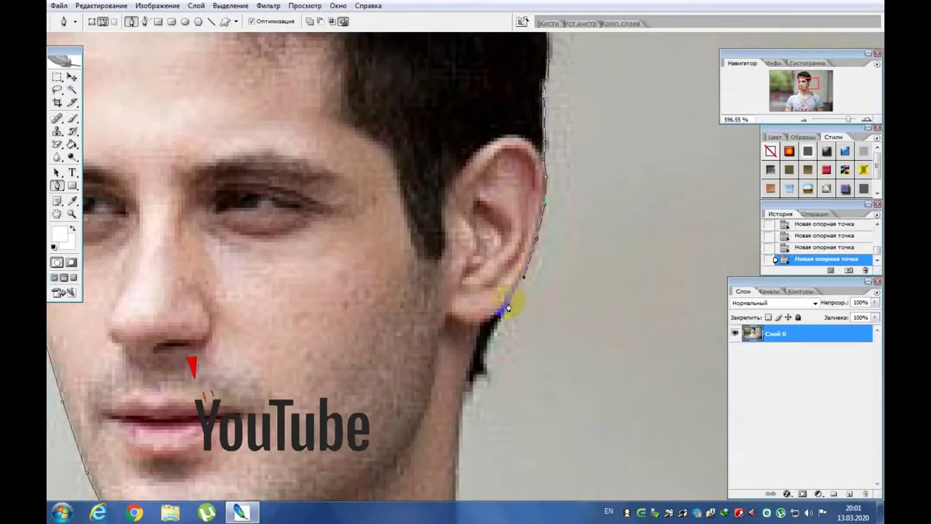
pyautogui.moveTo(499, 322); pyautogui.dragTo(516, 232)
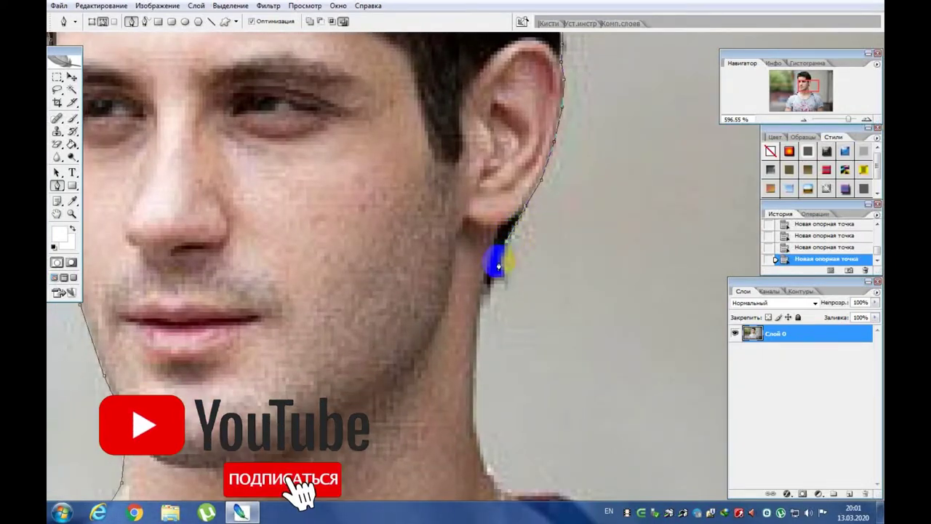
pyautogui.click(497, 268)
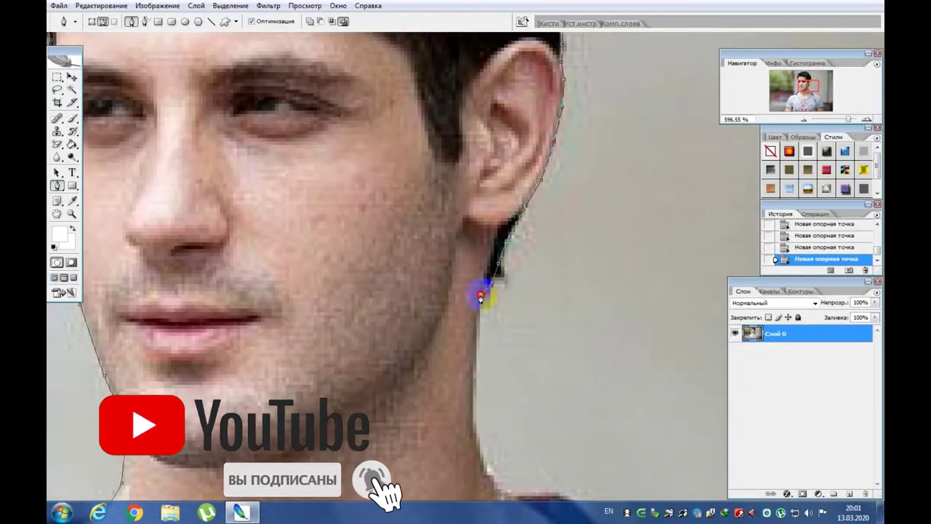
pyautogui.click(488, 325)
pyautogui.moveTo(480, 364); pyautogui.dragTo(434, 271)
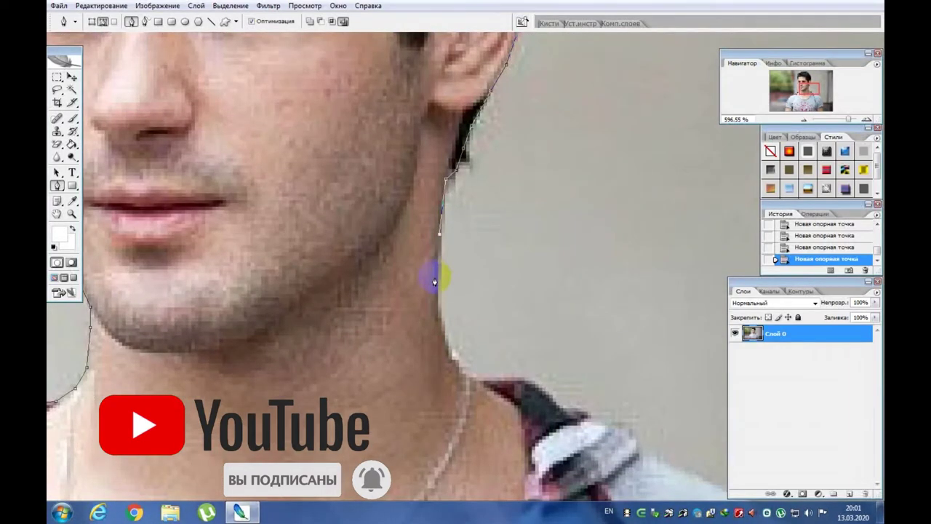
pyautogui.click(438, 301)
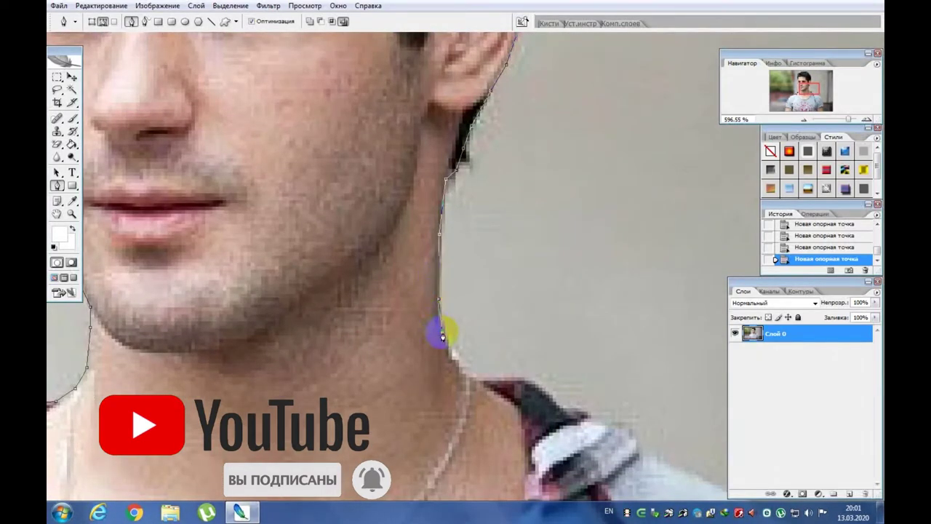
pyautogui.click(461, 380)
# Extend the path along the collar, shoulder and sleeve to the photo's bottom edge.
pyautogui.moveTo(478, 381)
pyautogui.mouseDown()
pyautogui.moveTo(445, 347)
pyautogui.moveTo(568, 394)
pyautogui.mouseUp()
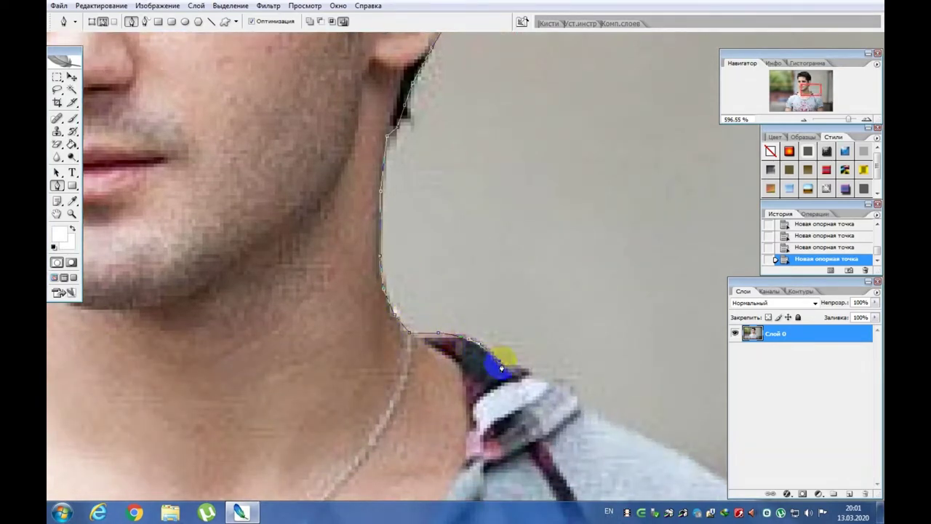
pyautogui.moveTo(587, 409); pyautogui.dragTo(441, 272)
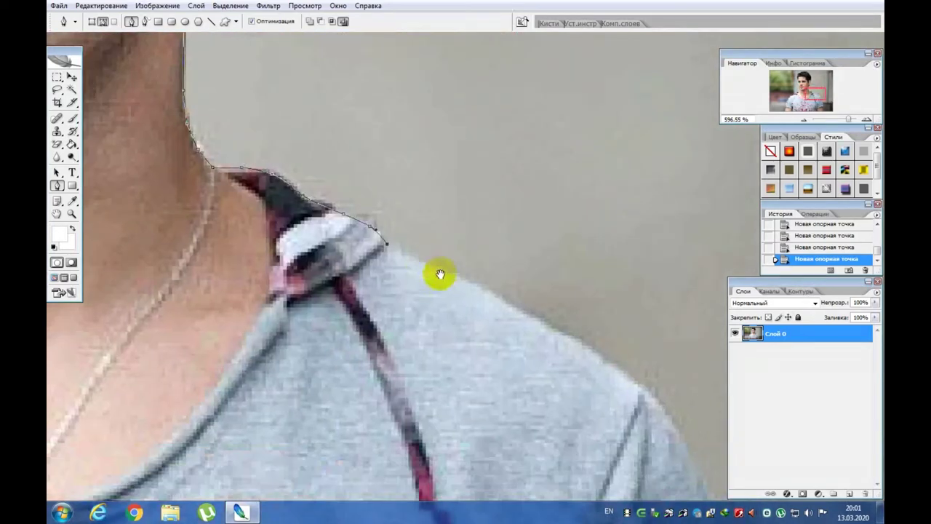
pyautogui.click(512, 305)
pyautogui.click(619, 363)
pyautogui.moveTo(660, 422); pyautogui.dragTo(511, 230)
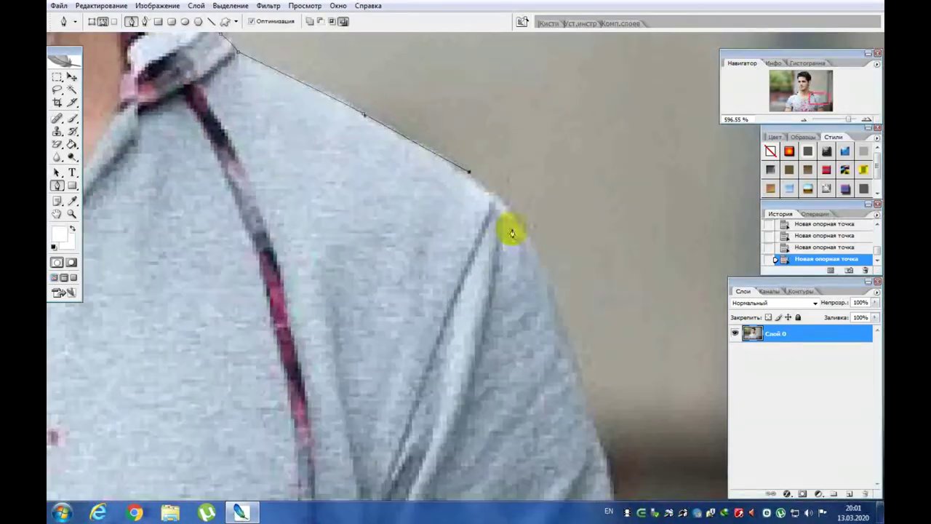
pyautogui.click(544, 264)
pyautogui.moveTo(584, 390); pyautogui.dragTo(518, 209)
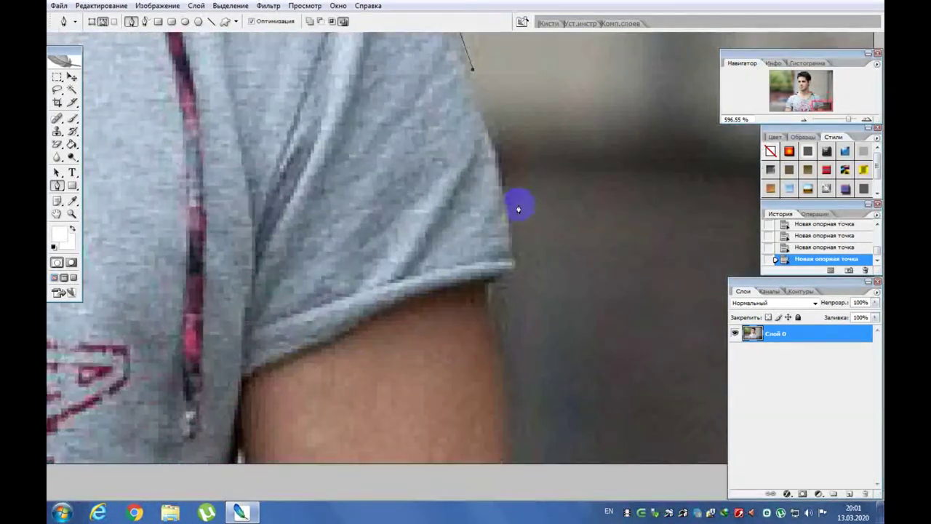
pyautogui.click(509, 210)
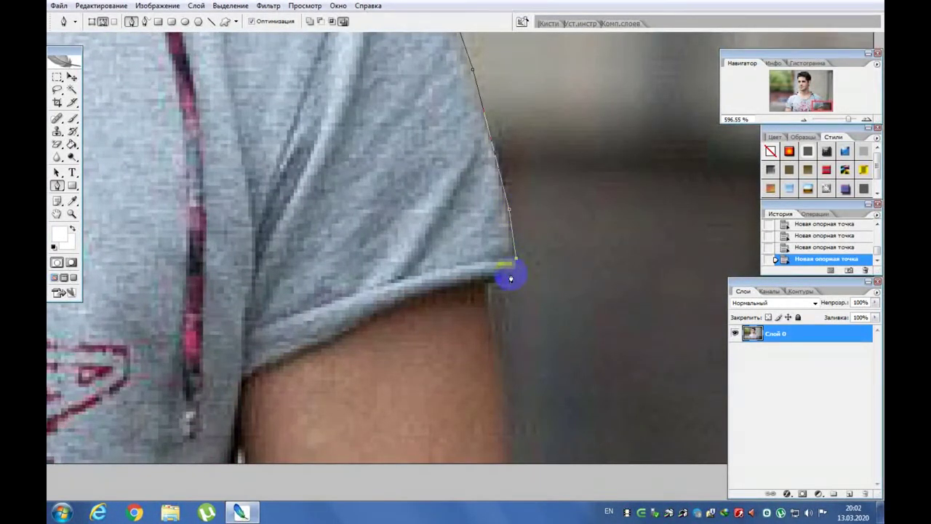
pyautogui.click(504, 381)
pyautogui.scroll(-3, 502, 364)
pyautogui.scroll(5, 499, 357)
pyautogui.scroll(-3, 495, 349)
pyautogui.scroll(-2, 495, 356)
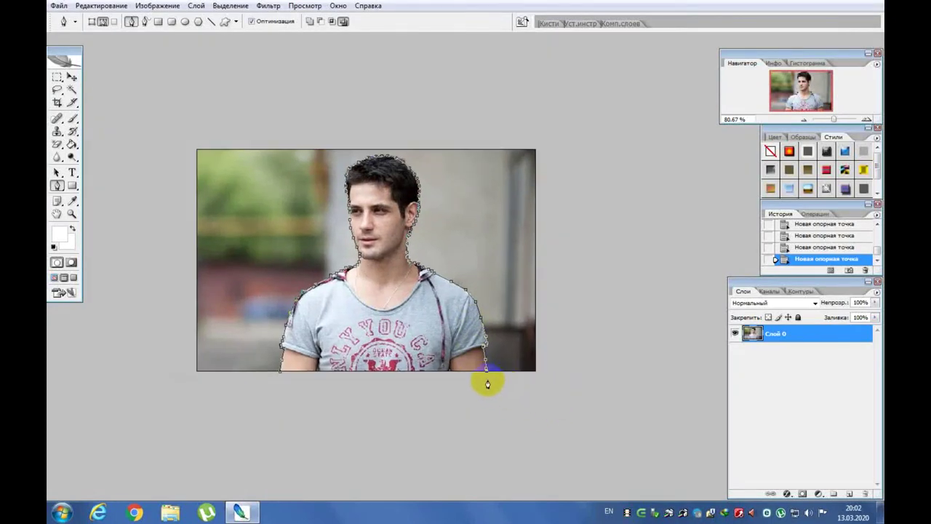
# Loop path anchors outside the photo's bottom, right side and top.
pyautogui.moveTo(514, 396); pyautogui.dragTo(528, 396)
pyautogui.click(607, 362)
pyautogui.moveTo(614, 216); pyautogui.dragTo(617, 189)
pyautogui.moveTo(579, 112); pyautogui.dragTo(544, 104)
pyautogui.click(374, 97)
pyautogui.click(280, 96)
pyautogui.click(197, 102)
# Run the path down the left side and along the bottom, closing it at the first anchor.
pyautogui.click(155, 128)
pyautogui.click(133, 249)
pyautogui.click(131, 328)
pyautogui.click(150, 406)
pyautogui.click(237, 419)
pyautogui.click(288, 416)
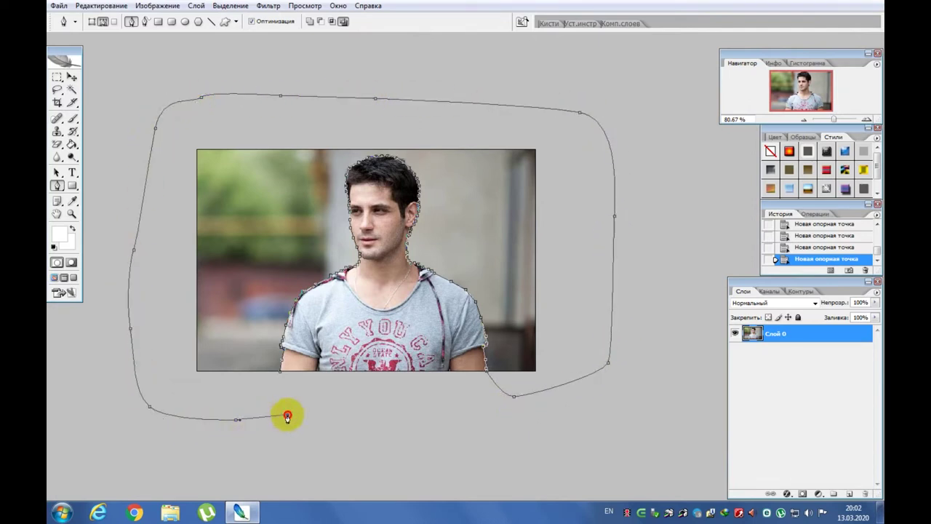
pyautogui.click(281, 376)
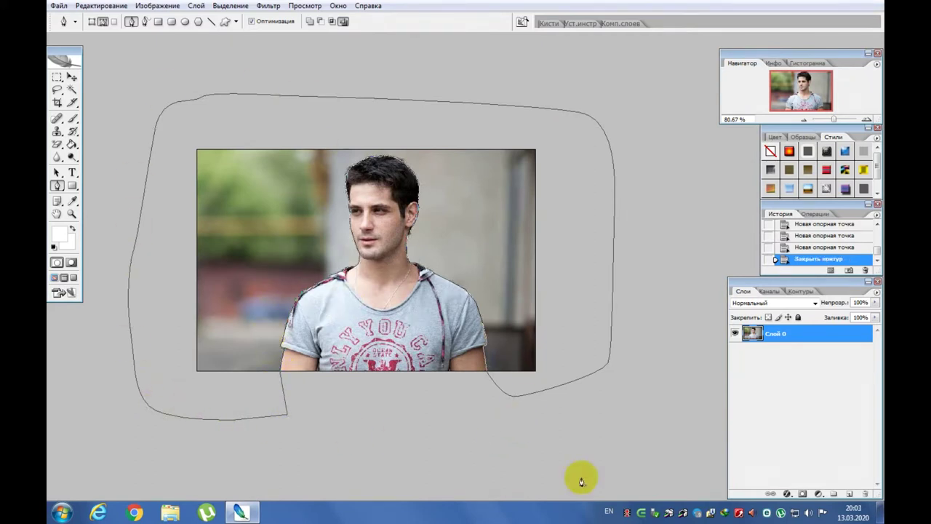
# Make a selection from the closed path with a 0 px feather radius.
pyautogui.rightClick(261, 203)
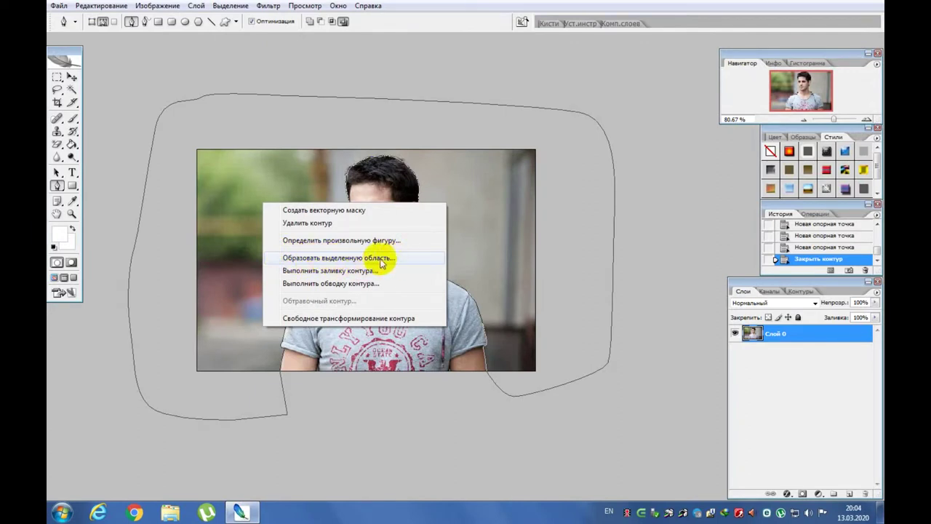
pyautogui.click(339, 257)
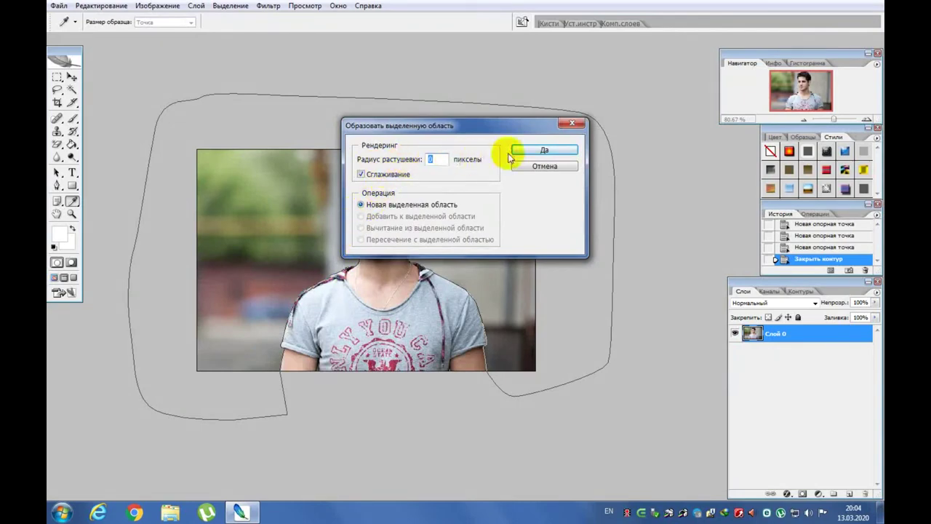
pyautogui.moveTo(467, 129); pyautogui.dragTo(412, 178)
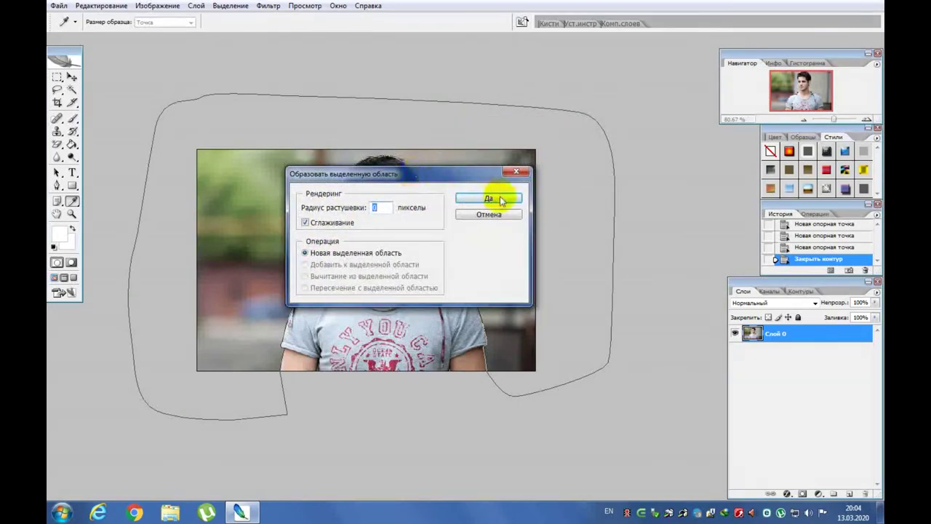
pyautogui.click(488, 199)
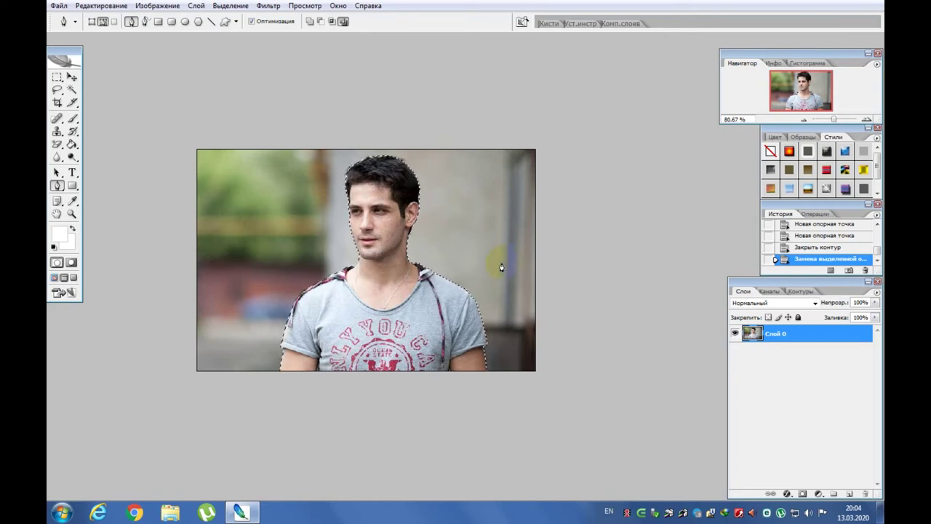
# Delete the selected background to transparency and return to a standard document window.
pyautogui.press('Delete')
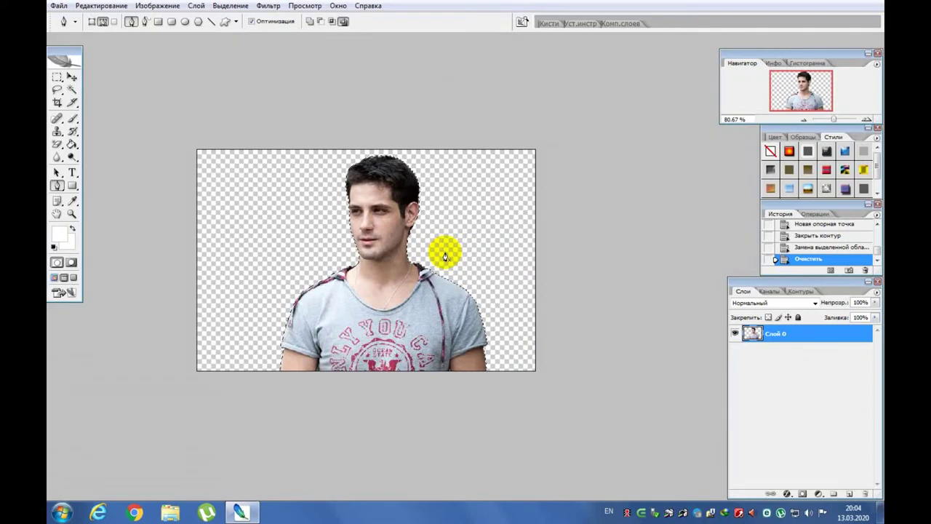
pyautogui.press('f')
pyautogui.press('f')
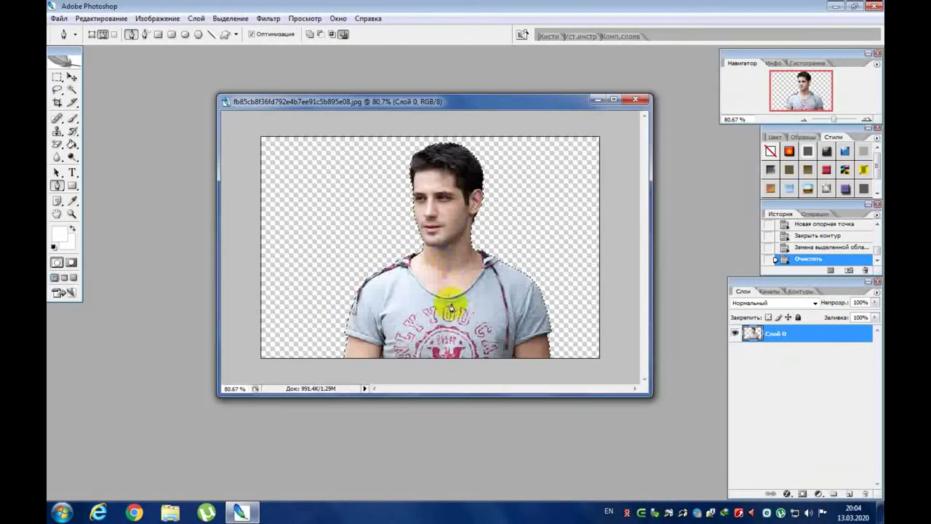
pyautogui.moveTo(449, 107); pyautogui.dragTo(499, 146)
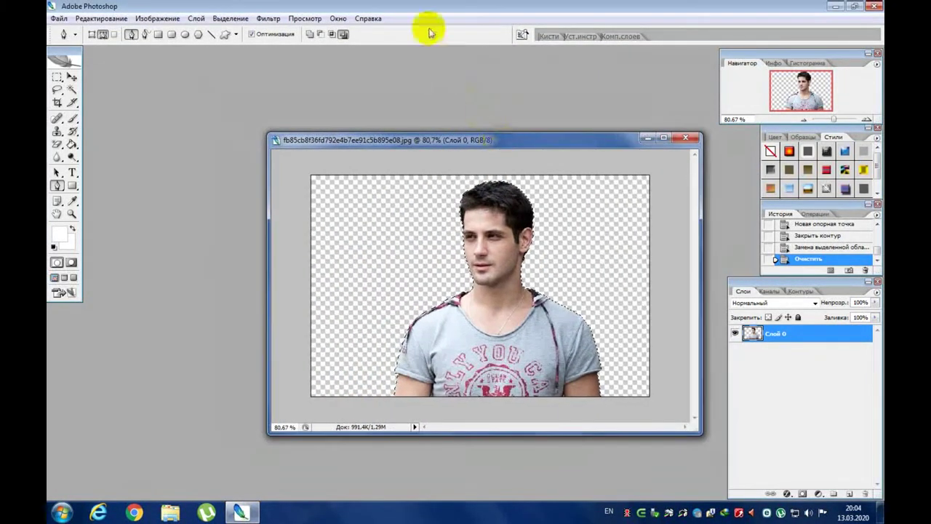
pyautogui.moveTo(441, 143); pyautogui.dragTo(487, 129)
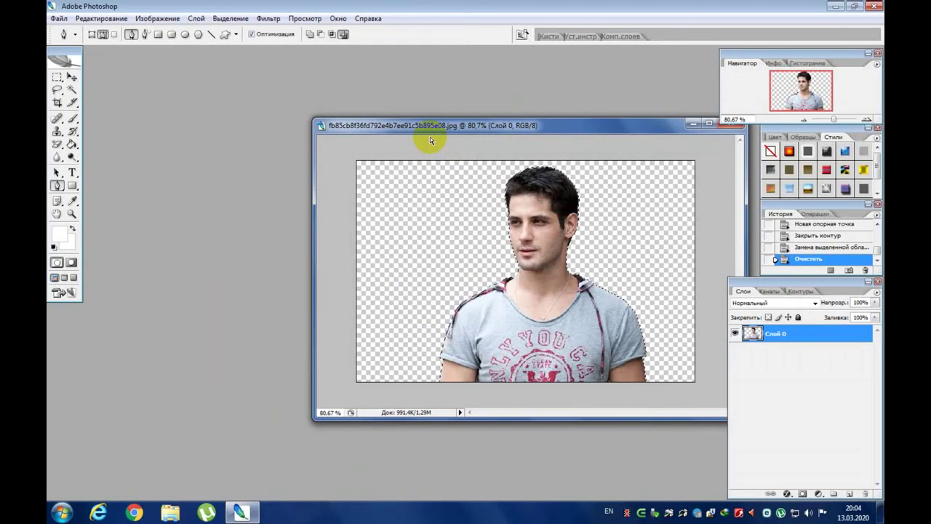
pyautogui.hotkey('ctrl', 'o')
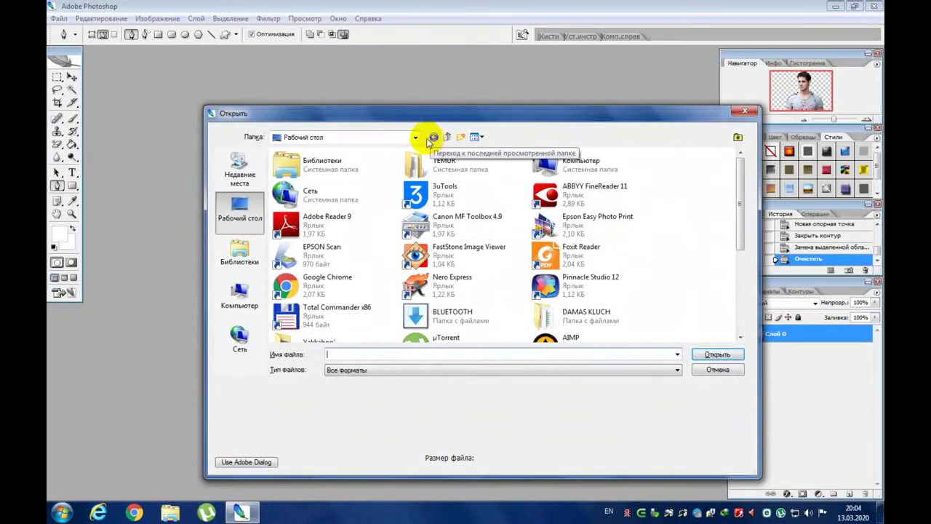
# Open the landscape fon.jpg from the Desktop and place its window beside the portrait.
pyautogui.moveTo(735, 202); pyautogui.dragTo(734, 266)
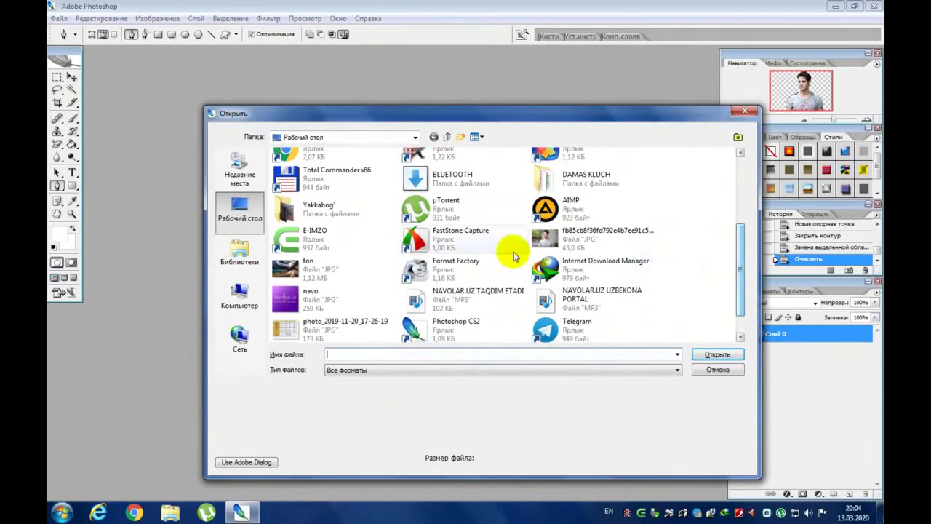
pyautogui.click(329, 273)
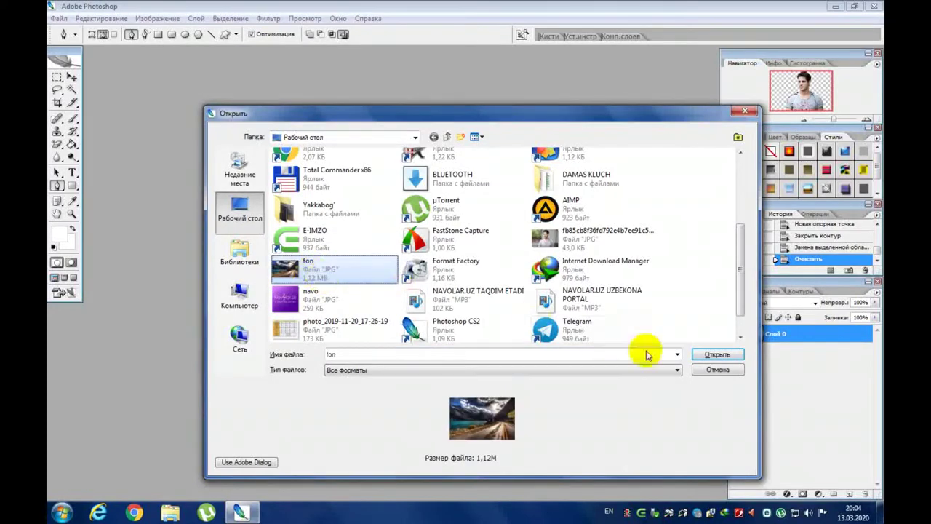
pyautogui.click(707, 354)
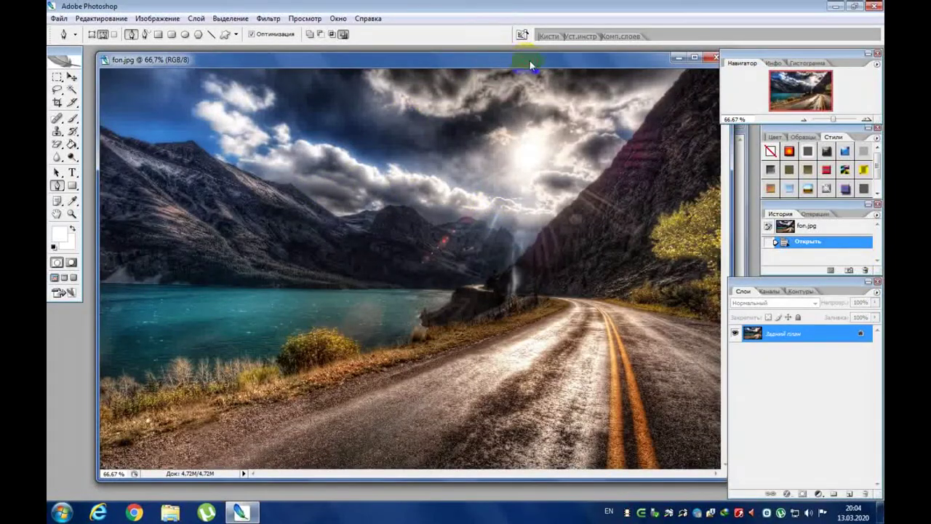
pyautogui.moveTo(530, 64); pyautogui.dragTo(386, 93)
pyautogui.moveTo(608, 128); pyautogui.dragTo(662, 127)
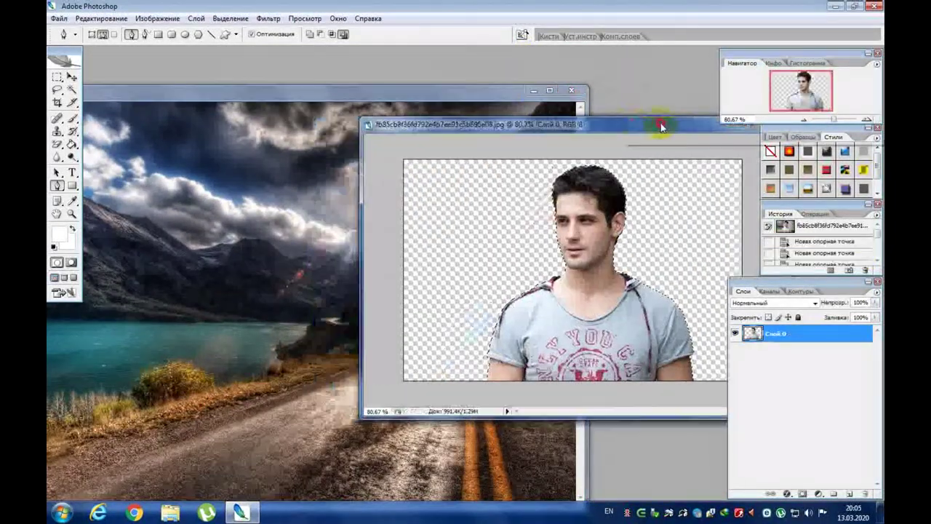
# Drag the fon.jpg landscape with the Move tool into the portrait document as Слой 1.
pyautogui.click(244, 91)
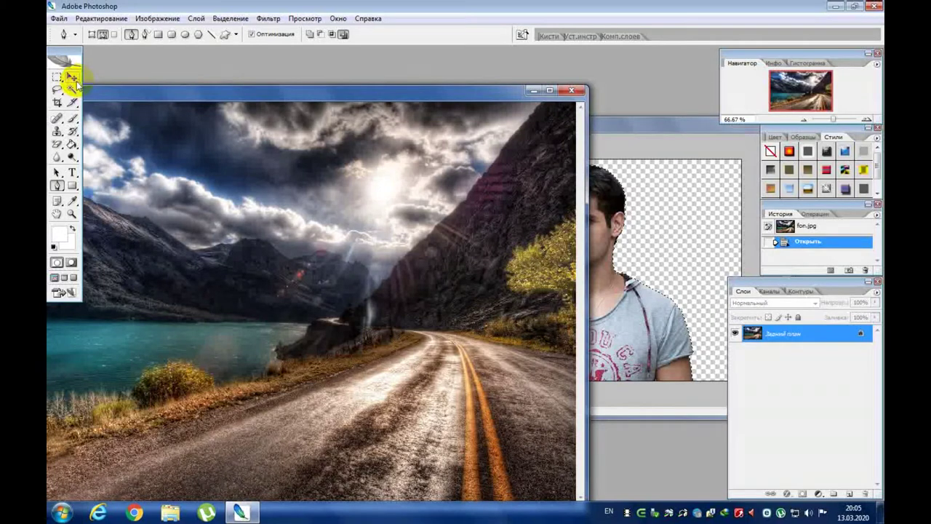
pyautogui.click(73, 79)
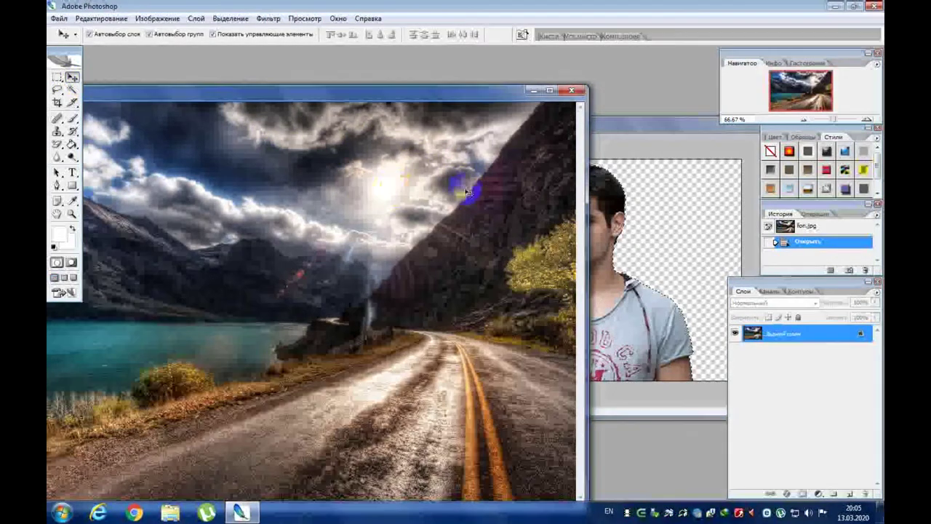
pyautogui.moveTo(446, 93); pyautogui.dragTo(370, 80)
pyautogui.moveTo(575, 126); pyautogui.dragTo(596, 117)
pyautogui.click(312, 167)
pyautogui.moveTo(504, 203); pyautogui.dragTo(532, 208)
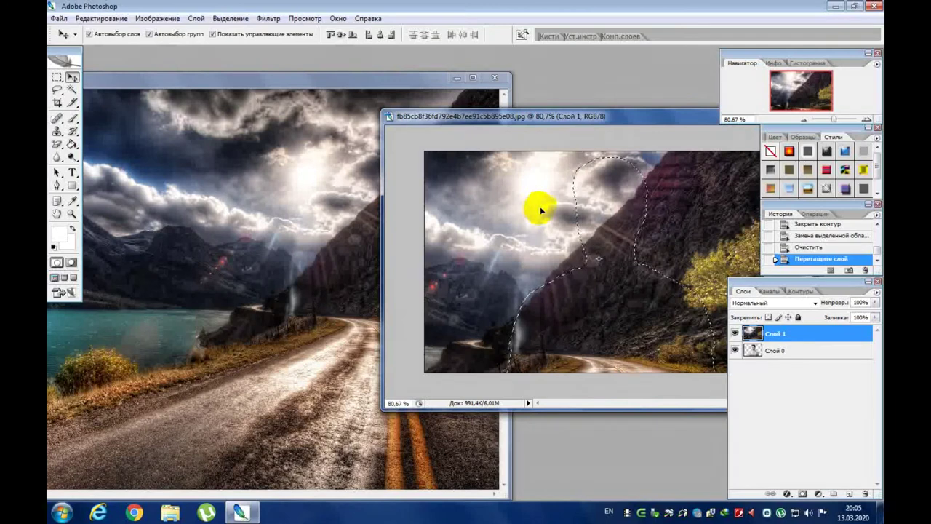
pyautogui.click(636, 233)
pyautogui.moveTo(640, 250); pyautogui.dragTo(808, 333)
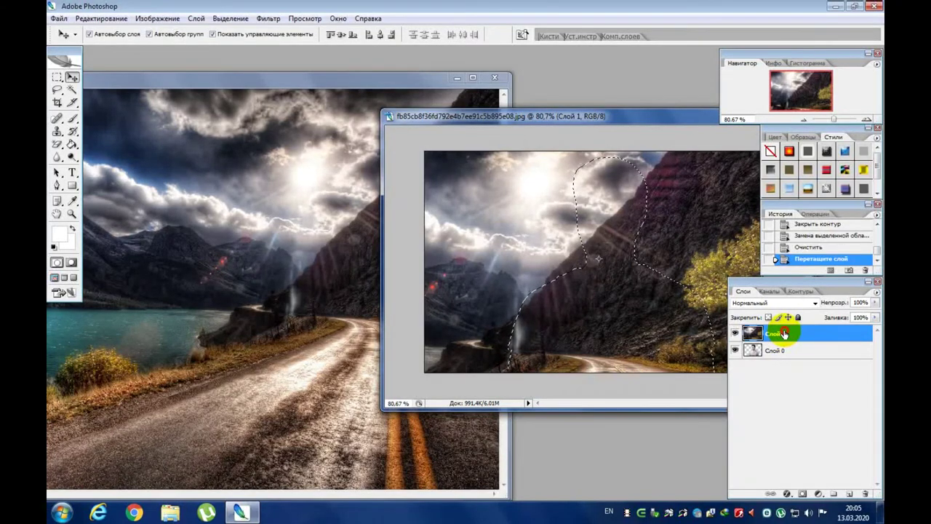
# Move the landscape layer below Слой 0 and clear the selection around the man.
pyautogui.moveTo(784, 333); pyautogui.dragTo(788, 365)
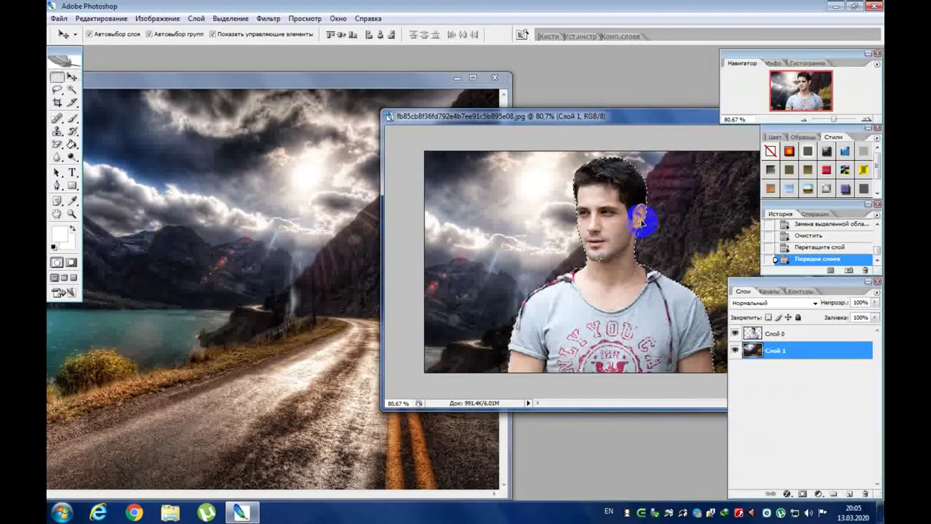
pyautogui.press('m')
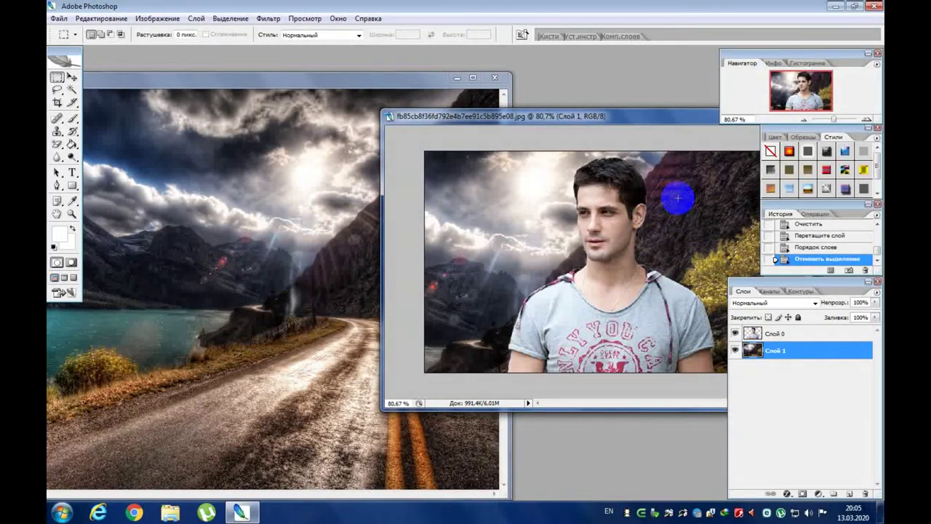
pyautogui.click(473, 238)
# Switch to full-screen view and pick the man's layer with the Move tool.
pyautogui.press('f')
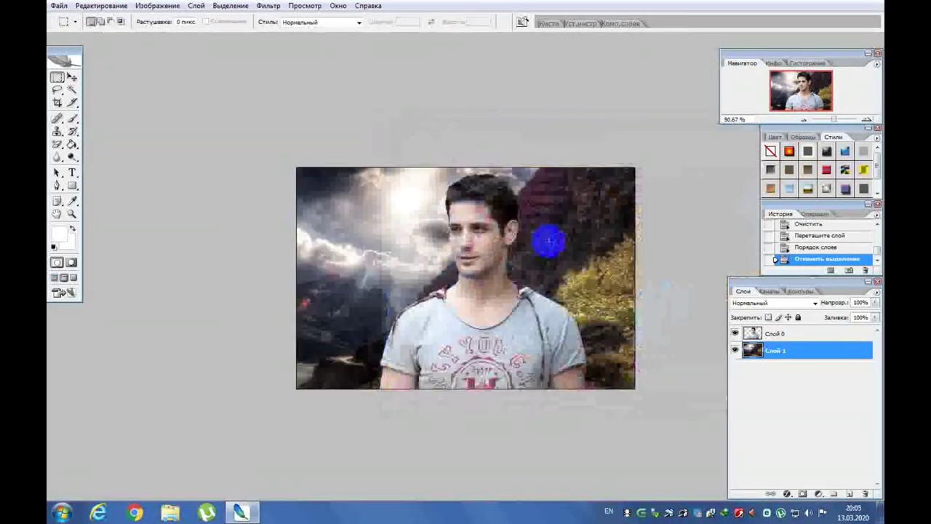
pyautogui.moveTo(492, 266); pyautogui.dragTo(507, 251)
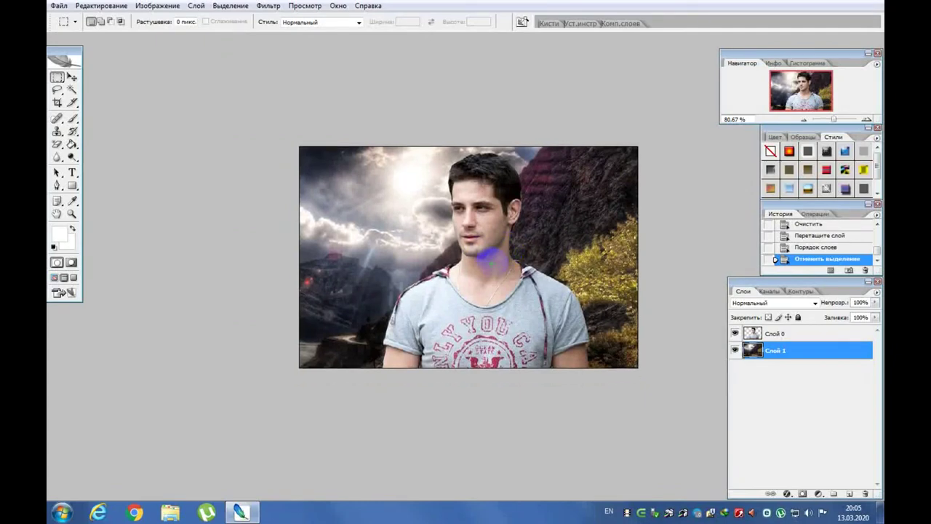
pyautogui.click(72, 76)
pyautogui.click(500, 204)
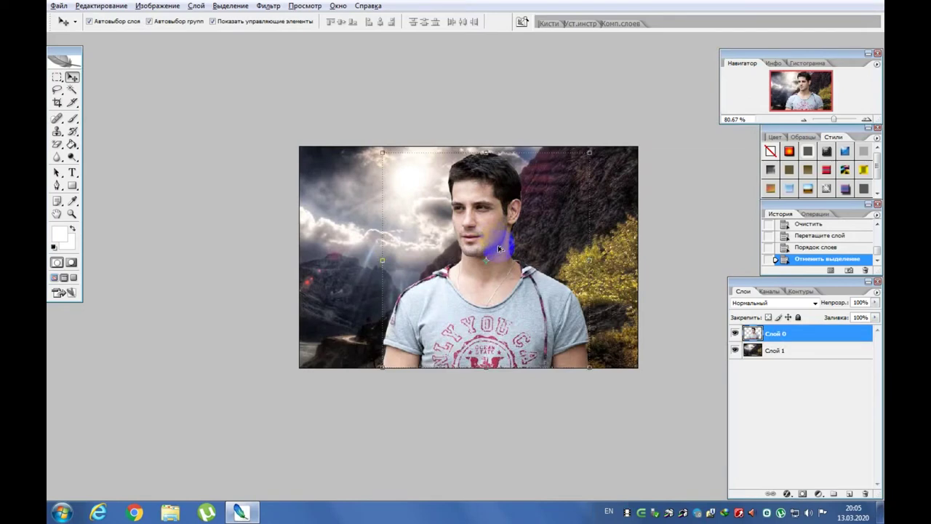
# Scale the landscape layer Слой 1 to about 71%, shift it up-left, and commit the transform.
pyautogui.scroll(-1, 500, 249)
pyautogui.click(604, 213)
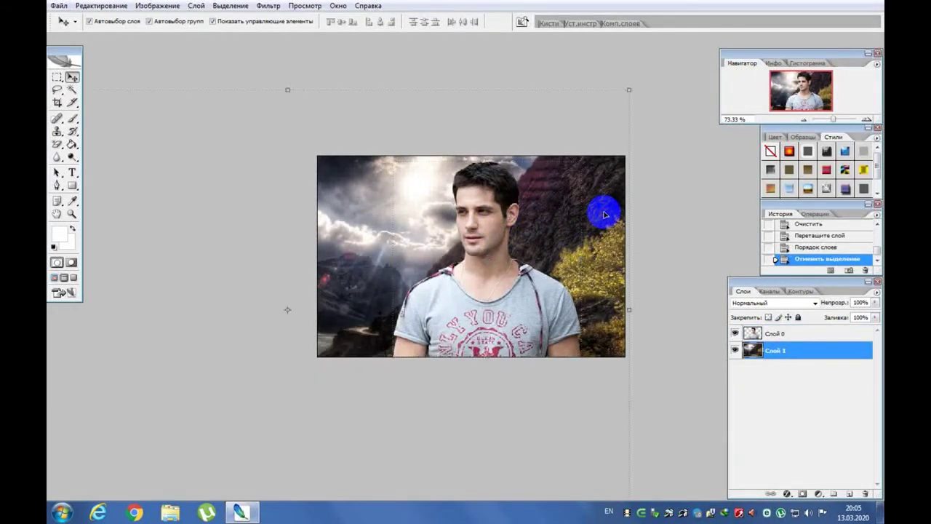
pyautogui.scroll(-4, 604, 214)
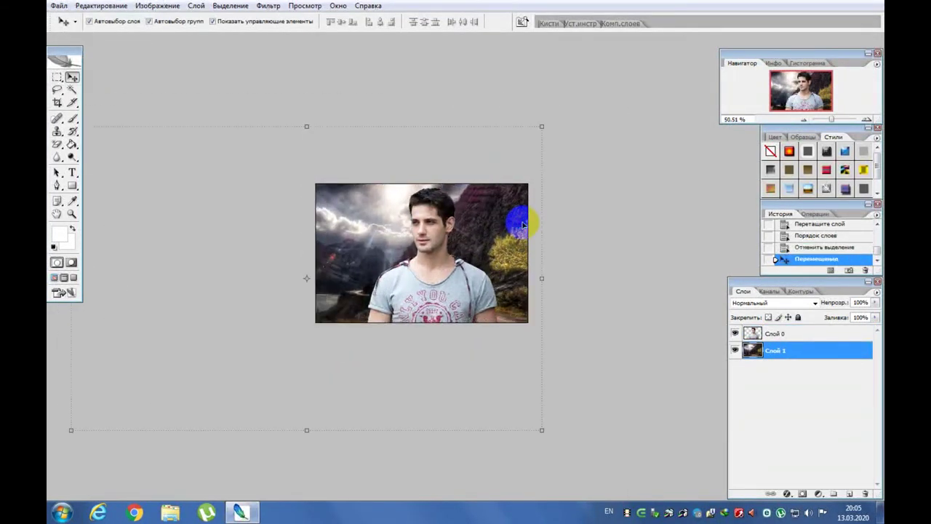
pyautogui.moveTo(521, 222); pyautogui.dragTo(561, 199)
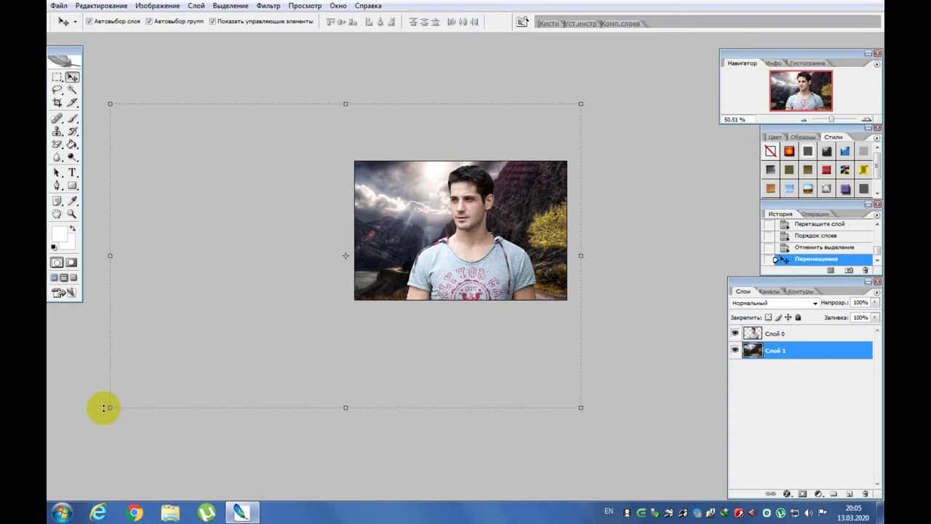
pyautogui.moveTo(108, 408); pyautogui.dragTo(130, 399)
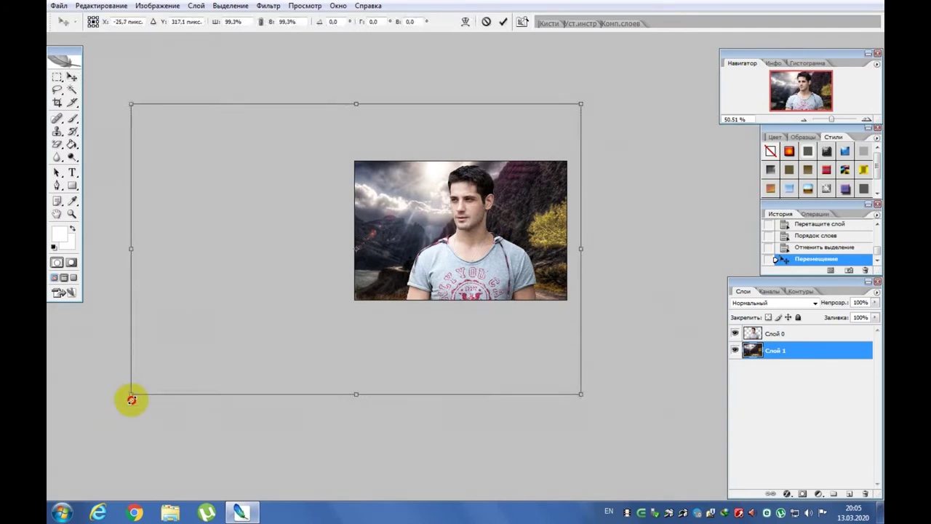
pyautogui.moveTo(129, 399); pyautogui.dragTo(232, 329)
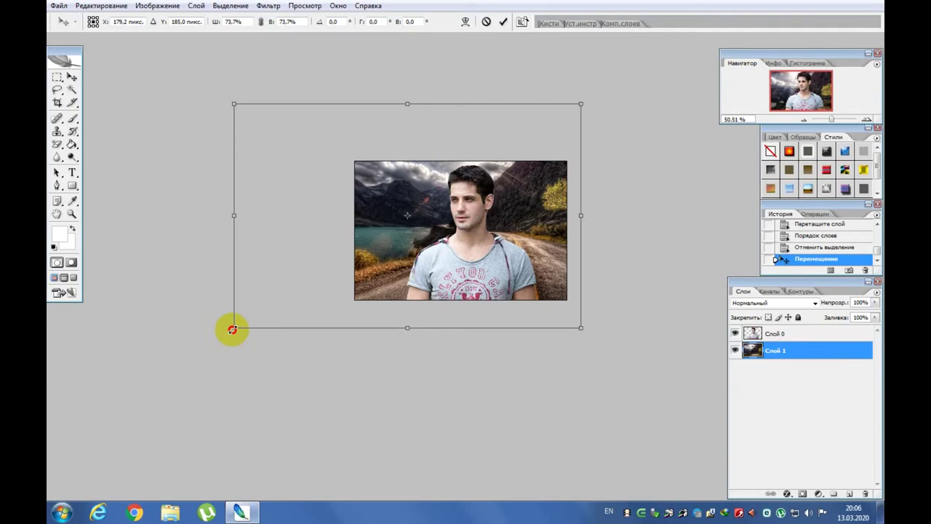
pyautogui.moveTo(232, 329); pyautogui.dragTo(233, 329)
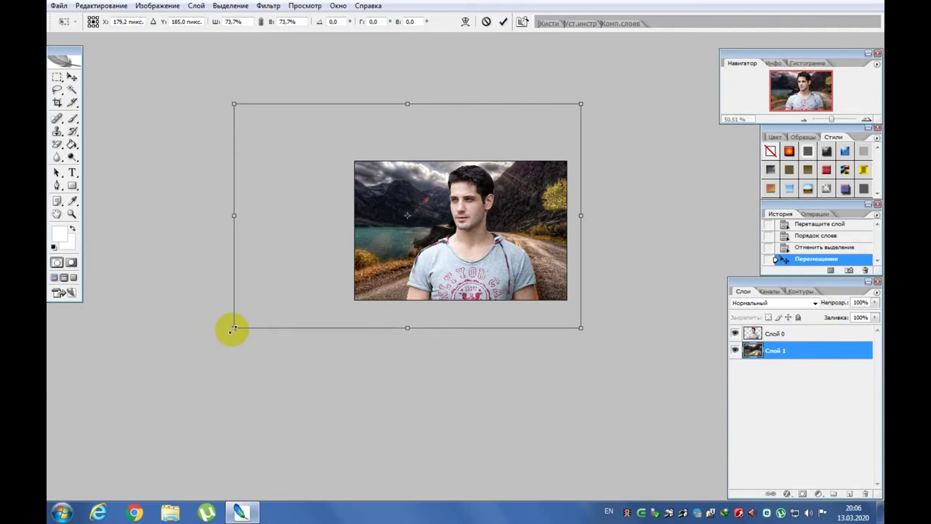
pyautogui.moveTo(233, 103); pyautogui.dragTo(251, 128)
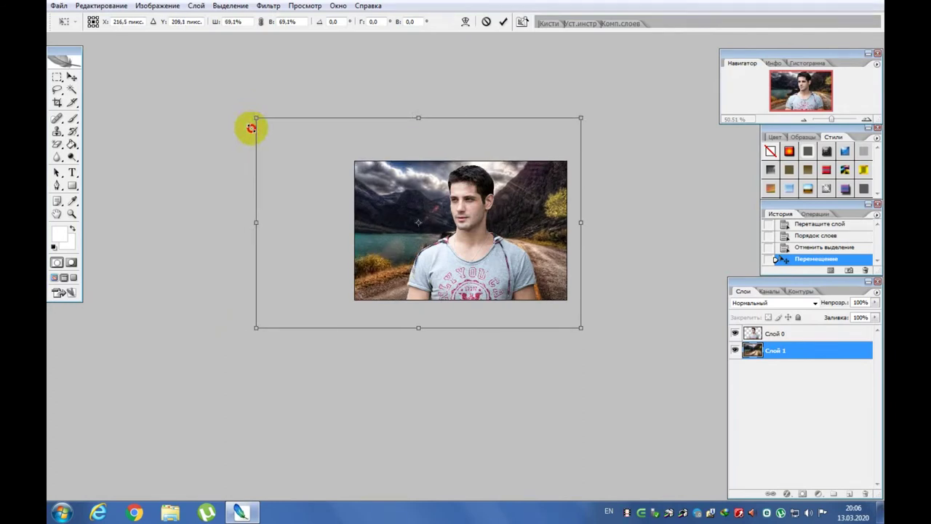
pyautogui.moveTo(384, 203)
pyautogui.mouseDown()
pyautogui.moveTo(371, 196)
pyautogui.moveTo(378, 192)
pyautogui.mouseUp()
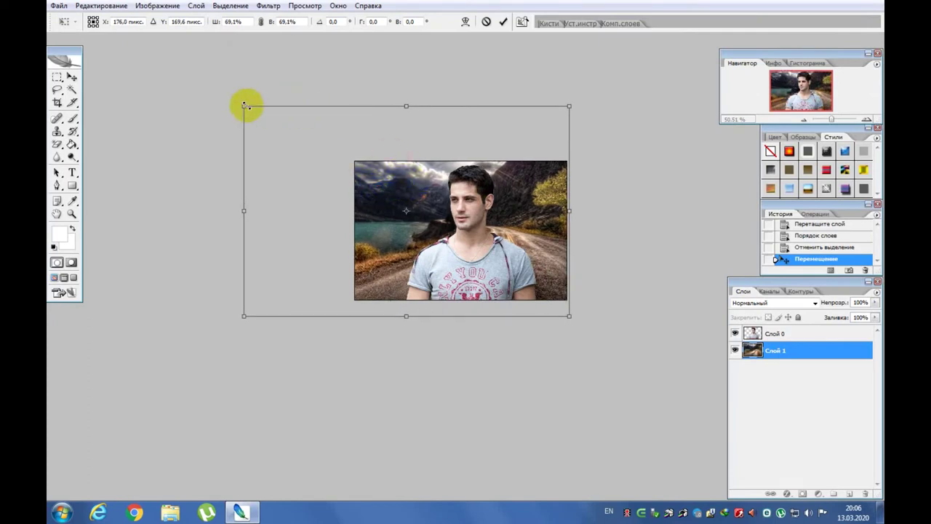
pyautogui.moveTo(244, 105); pyautogui.dragTo(233, 101)
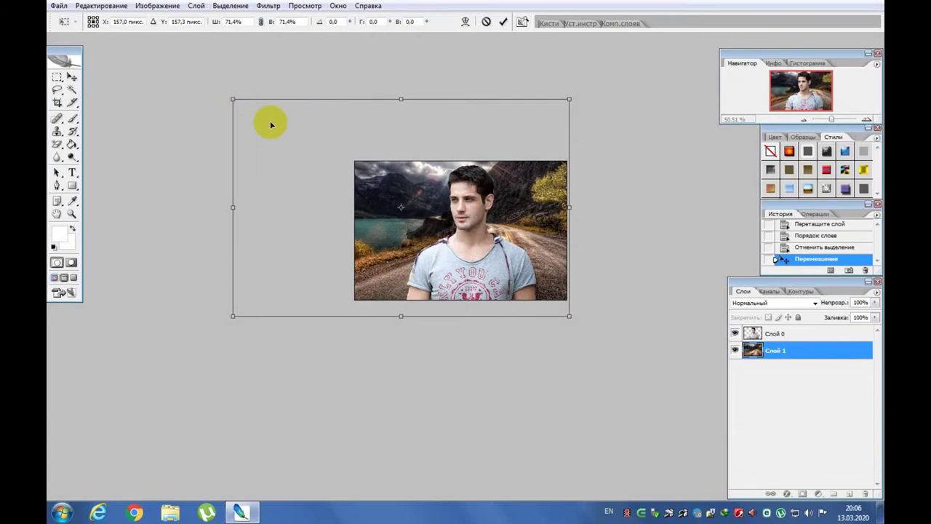
pyautogui.click(502, 22)
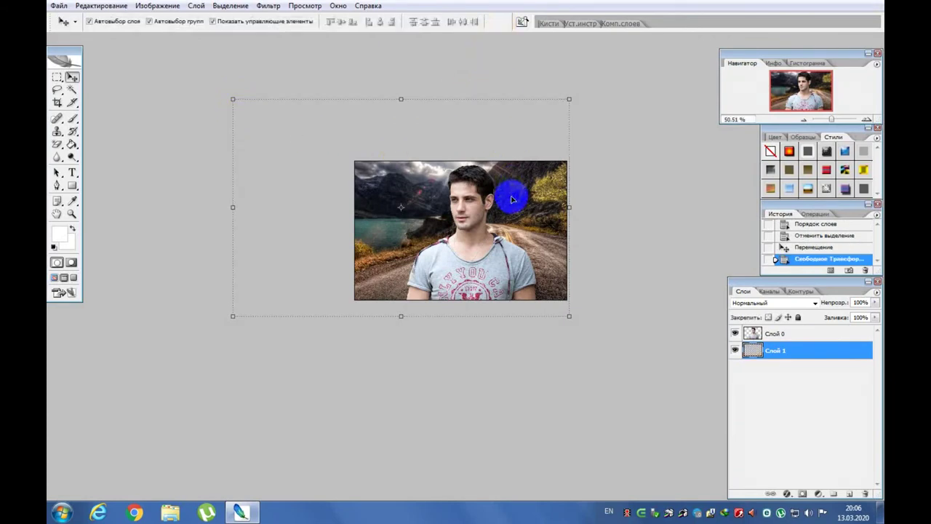
# Undo the accidental duplicate of the man's layer.
pyautogui.scroll(2, 500, 280)
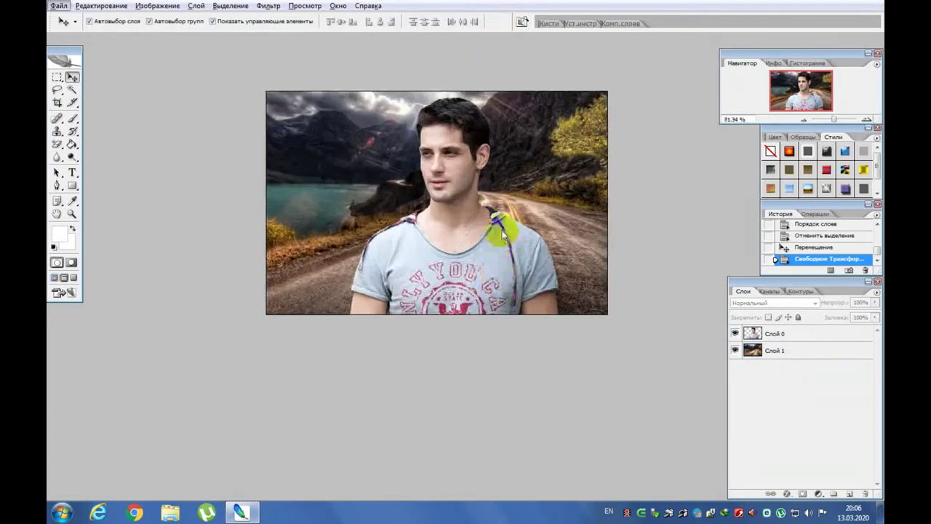
pyautogui.moveTo(419, 320); pyautogui.dragTo(463, 307)
pyautogui.hotkey('ctrl', 'z')
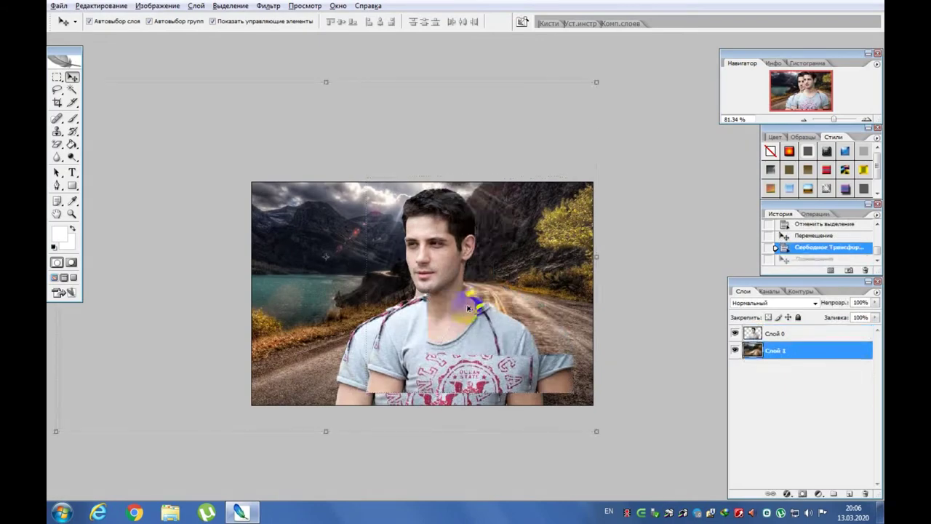
# Make Слой 0 active and pan to the man's face and shoulders.
pyautogui.scroll(2, 436, 291)
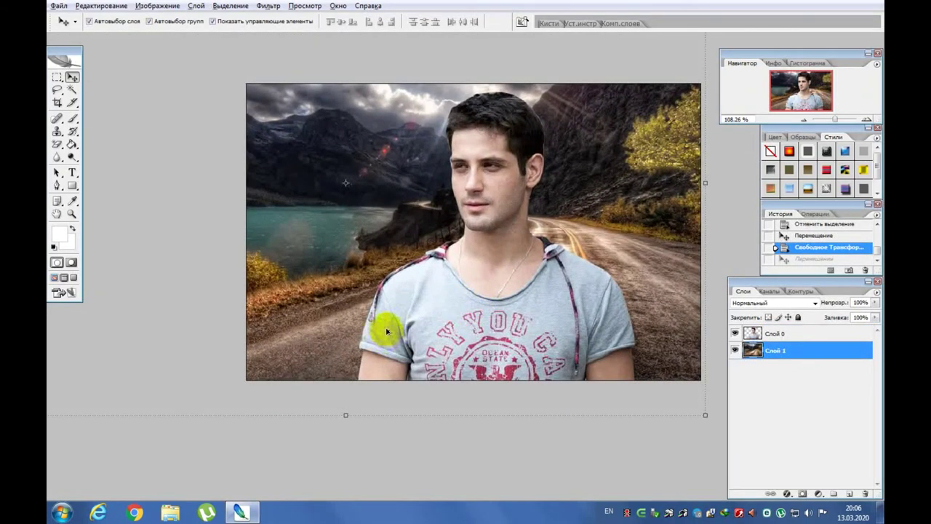
pyautogui.scroll(2, 364, 291)
pyautogui.scroll(2, 388, 284)
pyautogui.scroll(2, 412, 283)
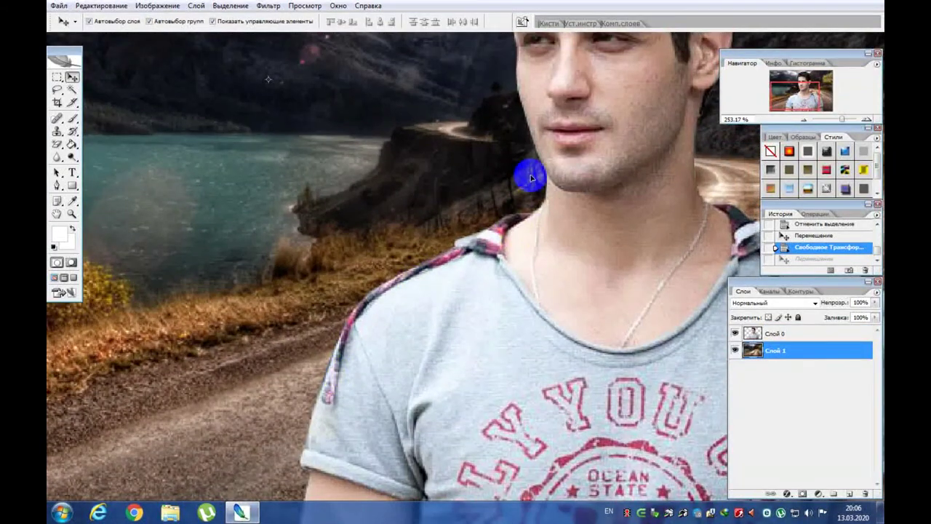
pyautogui.moveTo(530, 177); pyautogui.dragTo(458, 245)
pyautogui.moveTo(495, 66)
pyautogui.mouseDown()
pyautogui.moveTo(391, 284)
pyautogui.moveTo(457, 342)
pyautogui.mouseUp()
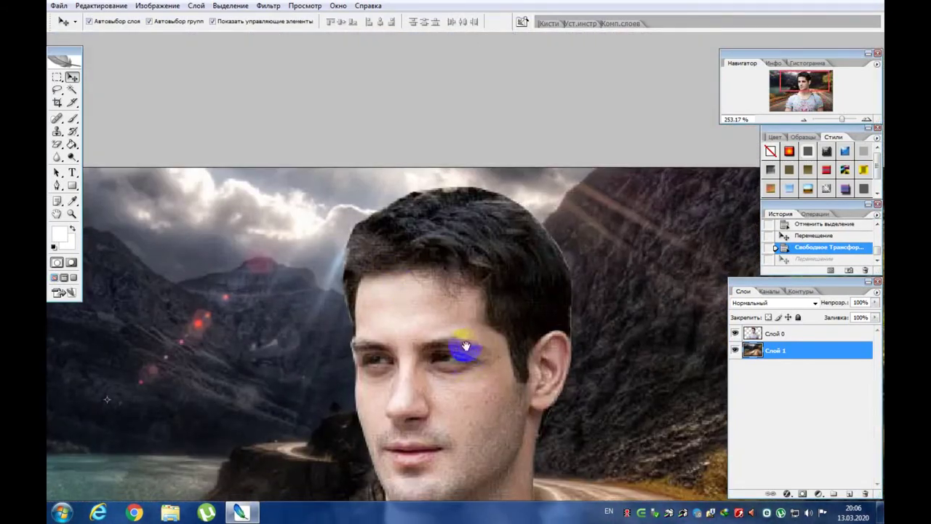
pyautogui.click(751, 333)
pyautogui.moveTo(473, 436); pyautogui.dragTo(578, 332)
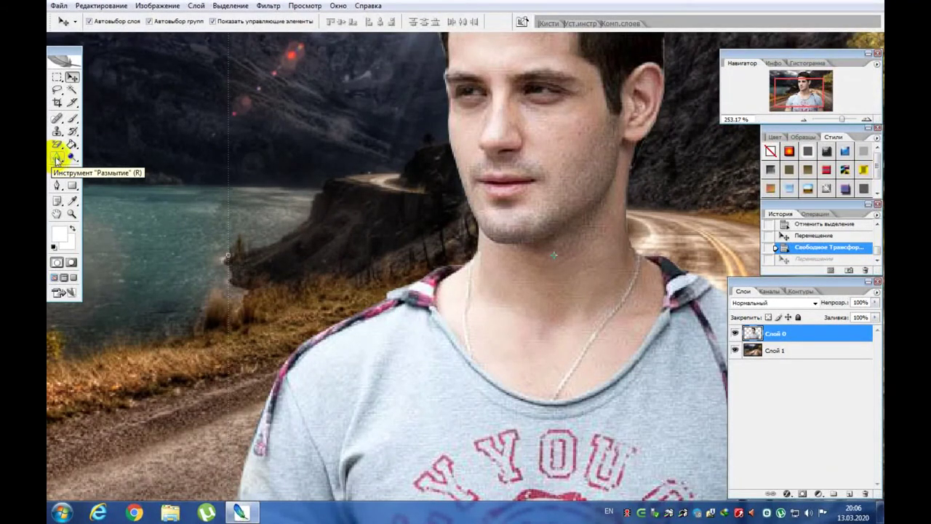
pyautogui.scroll(-3, 277, 328)
pyautogui.scroll(-3, 214, 297)
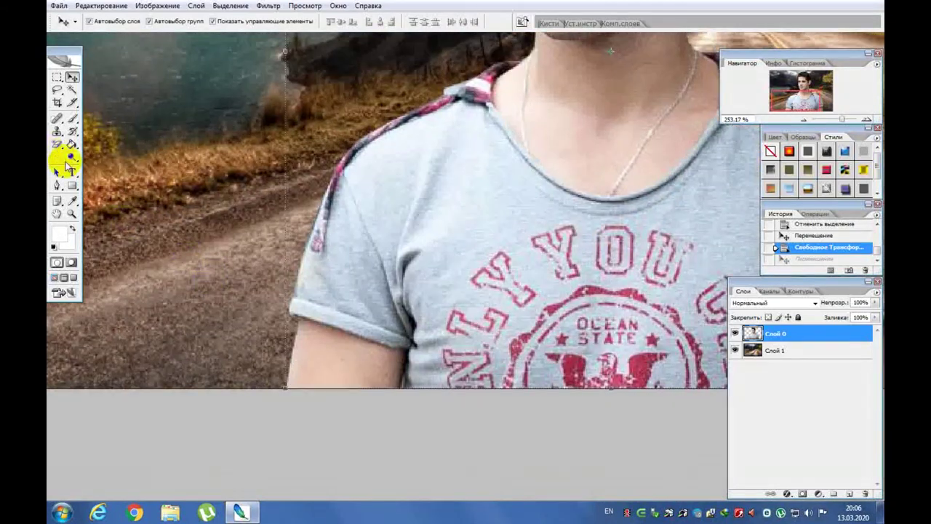
# Choose the Blur tool with a smaller brush and zoom in on the man.
pyautogui.click(59, 160)
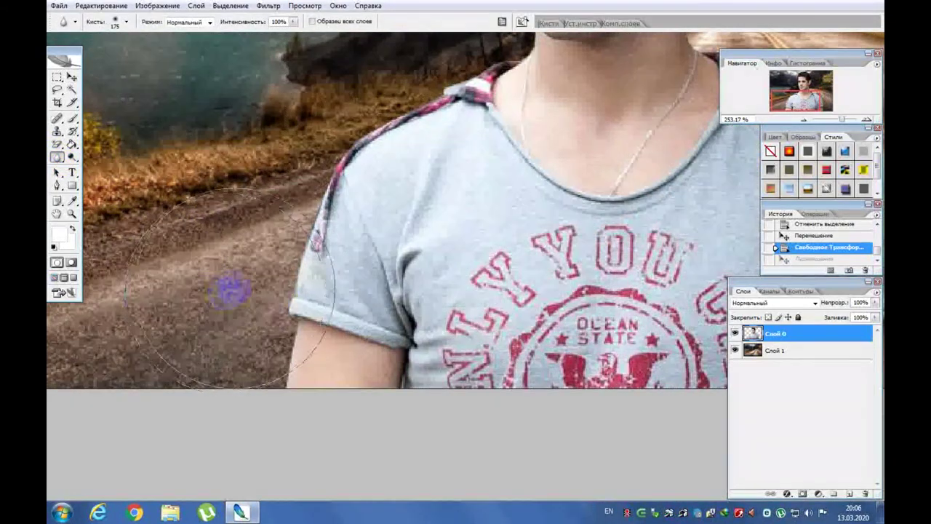
pyautogui.press('[')
pyautogui.press('[')
pyautogui.press('[')
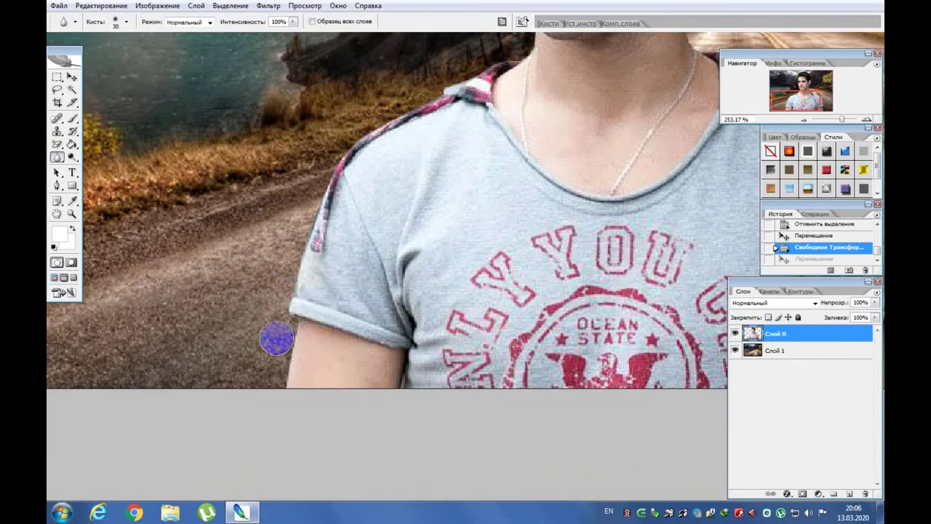
pyautogui.scroll(1, 283, 357)
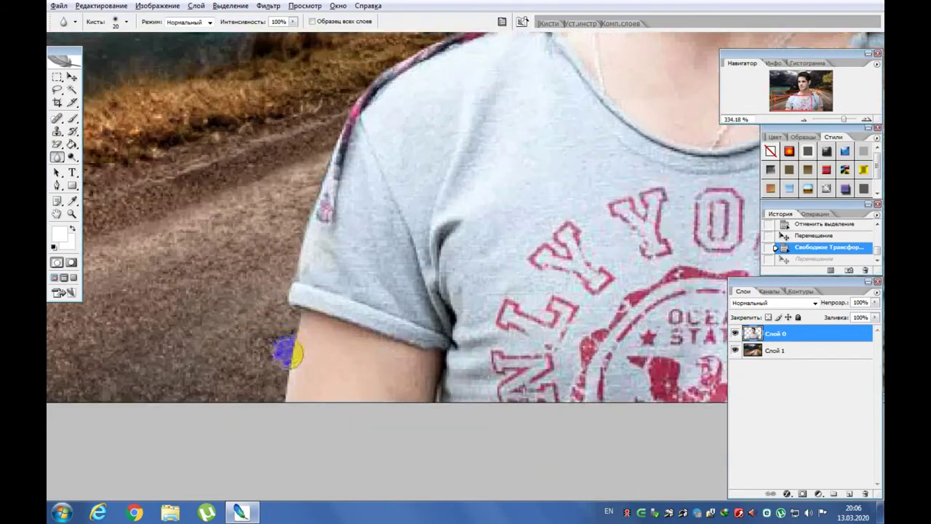
pyautogui.scroll(2, 287, 349)
pyautogui.scroll(1, 295, 366)
# Blur the man's arm, sleeve, shoulder and collar edges against the background.
pyautogui.click(378, 329)
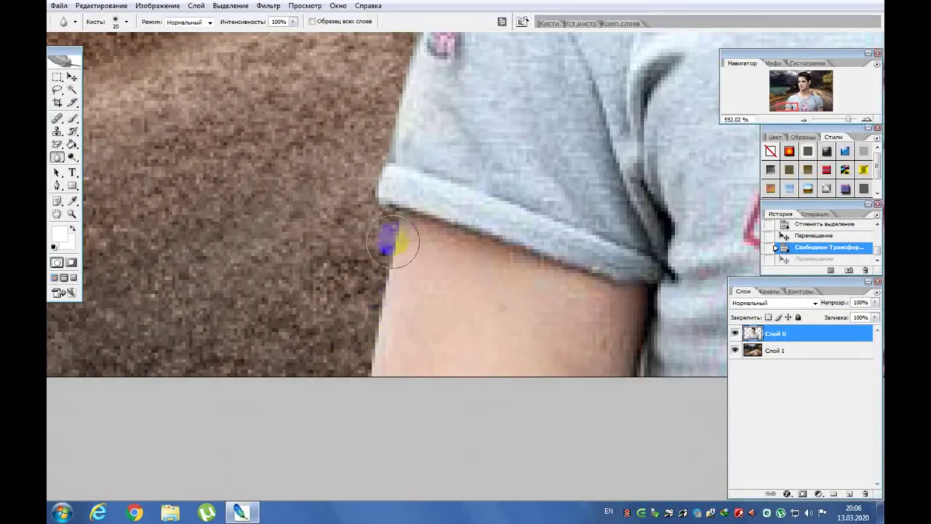
pyautogui.moveTo(388, 231); pyautogui.dragTo(384, 369)
pyautogui.scroll(3, 385, 369)
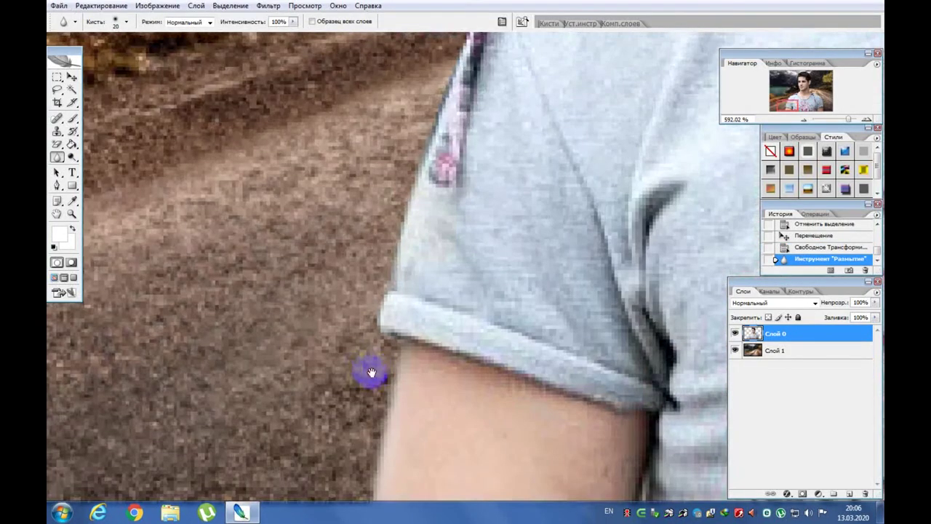
pyautogui.moveTo(411, 148); pyautogui.dragTo(447, 78)
pyautogui.scroll(3, 447, 79)
pyautogui.moveTo(354, 328)
pyautogui.mouseDown()
pyautogui.moveTo(512, 112)
pyautogui.moveTo(284, 291)
pyautogui.moveTo(402, 237)
pyautogui.mouseUp()
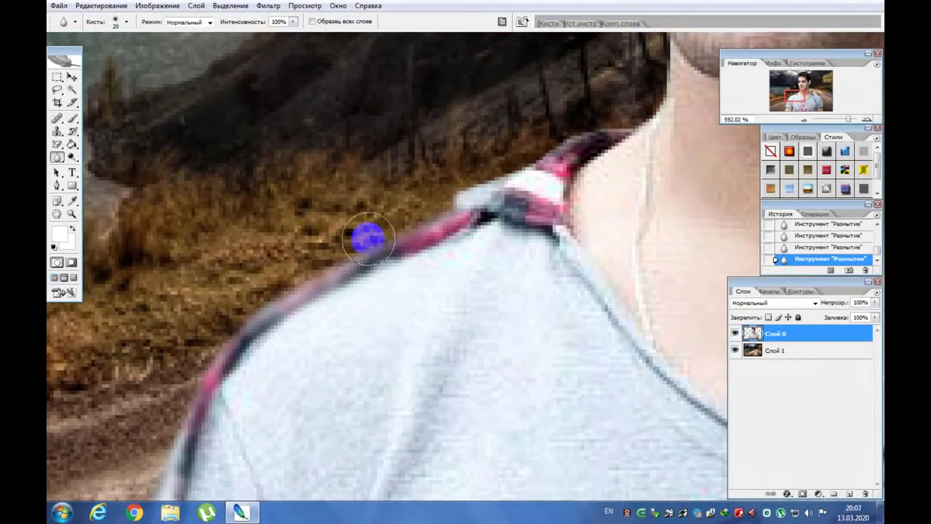
pyautogui.moveTo(369, 238)
pyautogui.mouseDown()
pyautogui.moveTo(415, 208)
pyautogui.moveTo(475, 191)
pyautogui.mouseUp()
pyautogui.scroll(2, 395, 228)
pyautogui.scroll(2, 473, 193)
pyautogui.moveTo(400, 213); pyautogui.dragTo(421, 212)
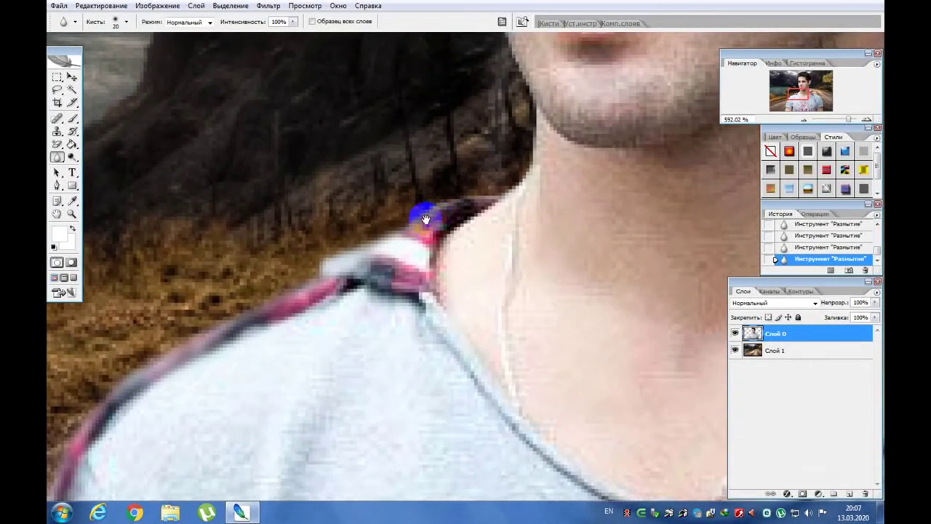
# Blur the neck, jaw, face outline and both sides of the hair.
pyautogui.scroll(2, 422, 212)
pyautogui.moveTo(370, 246)
pyautogui.mouseDown()
pyautogui.moveTo(492, 156)
pyautogui.moveTo(441, 77)
pyautogui.mouseUp()
pyautogui.scroll(3, 501, 262)
pyautogui.scroll(3, 441, 77)
pyautogui.moveTo(505, 316); pyautogui.dragTo(480, 132)
pyautogui.scroll(3, 480, 132)
pyautogui.moveTo(484, 264); pyautogui.dragTo(470, 94)
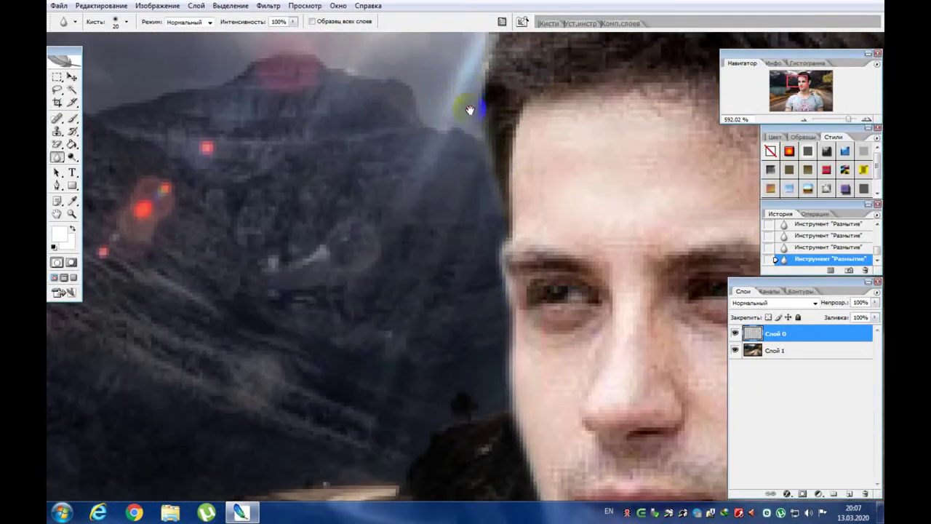
pyautogui.scroll(5, 470, 94)
pyautogui.moveTo(476, 233); pyautogui.dragTo(527, 125)
pyautogui.moveTo(488, 203)
pyautogui.mouseDown()
pyautogui.moveTo(415, 266)
pyautogui.moveTo(594, 142)
pyautogui.moveTo(444, 184)
pyautogui.mouseUp()
pyautogui.moveTo(657, 208); pyautogui.dragTo(514, 152)
pyautogui.click(603, 234)
pyautogui.moveTo(604, 234)
pyautogui.mouseDown()
pyautogui.moveTo(659, 339)
pyautogui.moveTo(546, 224)
pyautogui.moveTo(557, 354)
pyautogui.moveTo(545, 141)
pyautogui.moveTo(543, 271)
pyautogui.moveTo(505, 349)
pyautogui.moveTo(545, 208)
pyautogui.moveTo(505, 287)
pyautogui.moveTo(496, 383)
pyautogui.moveTo(453, 254)
pyautogui.moveTo(476, 301)
pyautogui.moveTo(588, 349)
pyautogui.moveTo(478, 239)
pyautogui.moveTo(602, 305)
pyautogui.moveTo(449, 206)
pyautogui.moveTo(573, 283)
pyautogui.moveTo(642, 366)
pyautogui.moveTo(497, 171)
pyautogui.mouseUp()
# With a smaller brush, soften the right sleeve and arm edge, then zoom out.
pyautogui.press('[')
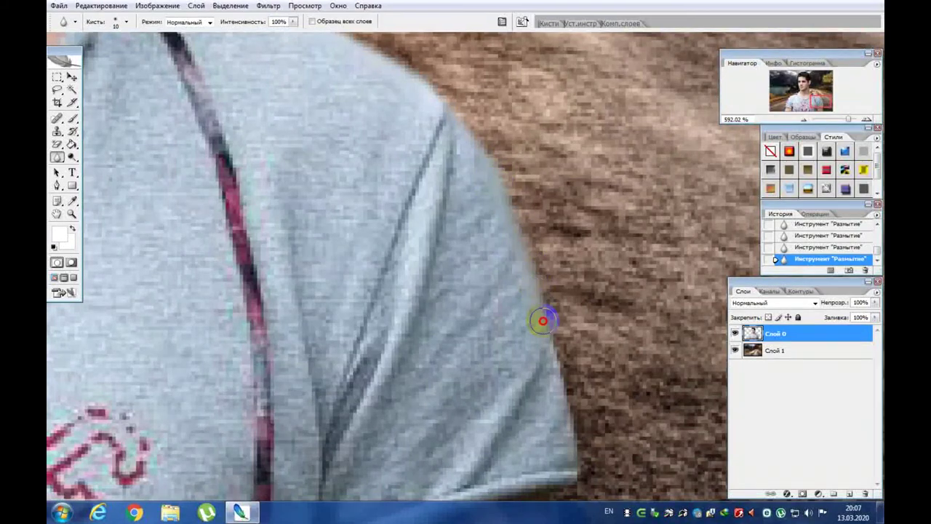
pyautogui.moveTo(541, 337); pyautogui.dragTo(501, 178)
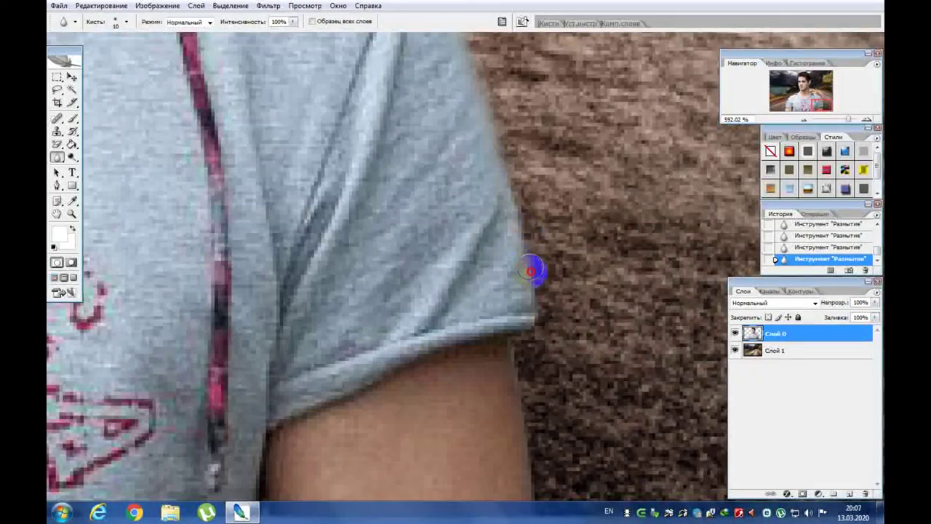
pyautogui.moveTo(528, 304); pyautogui.dragTo(506, 137)
pyautogui.moveTo(504, 169); pyautogui.dragTo(492, 158)
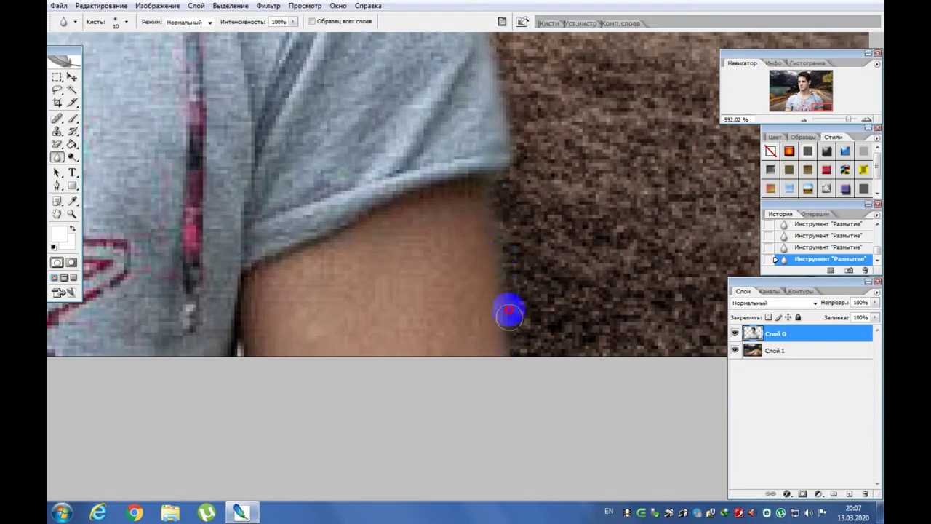
pyautogui.scroll(-3, 516, 312)
pyautogui.scroll(-3, 493, 218)
pyautogui.scroll(-2, 427, 214)
pyautogui.moveTo(453, 196); pyautogui.dragTo(553, 225)
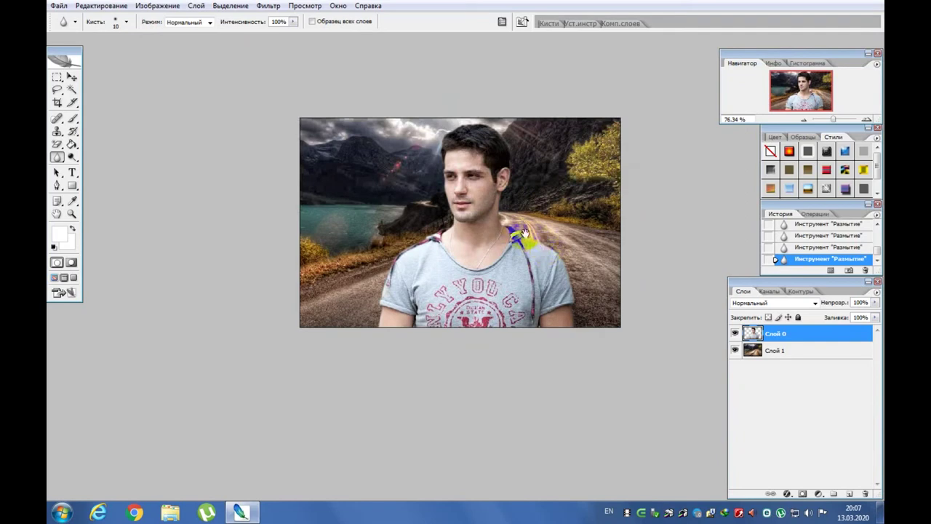
# Save the composite as the JPEG rasm.jpg, accepting the default JPEG options.
pyautogui.click(58, 6)
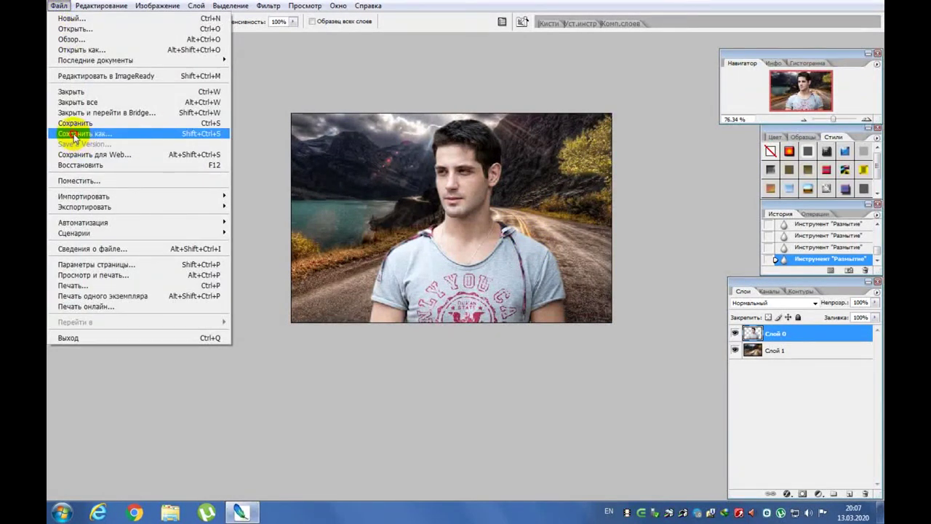
pyautogui.click(74, 133)
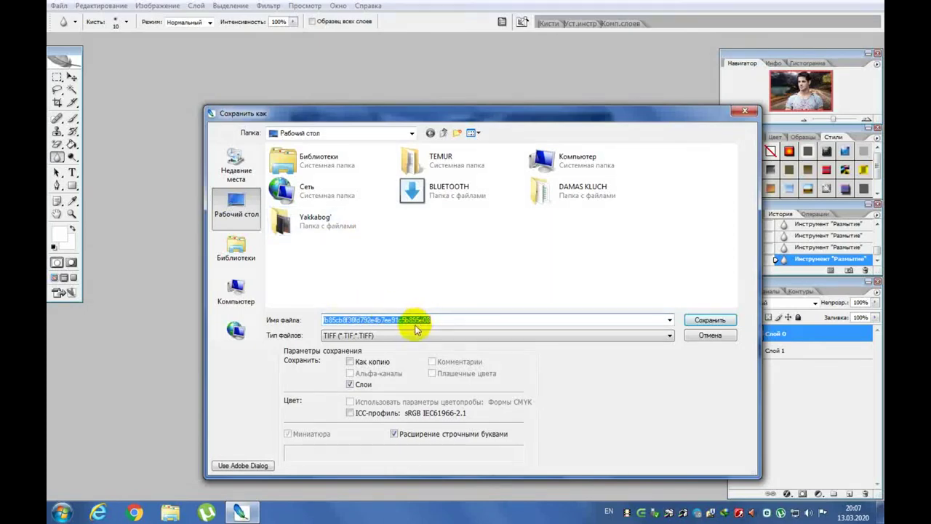
pyautogui.moveTo(469, 322); pyautogui.dragTo(317, 323)
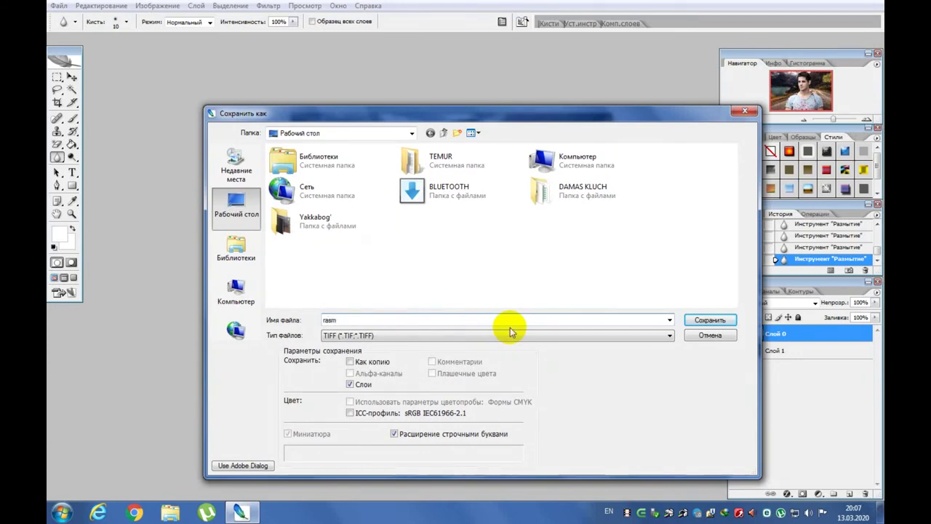
pyautogui.click(409, 335)
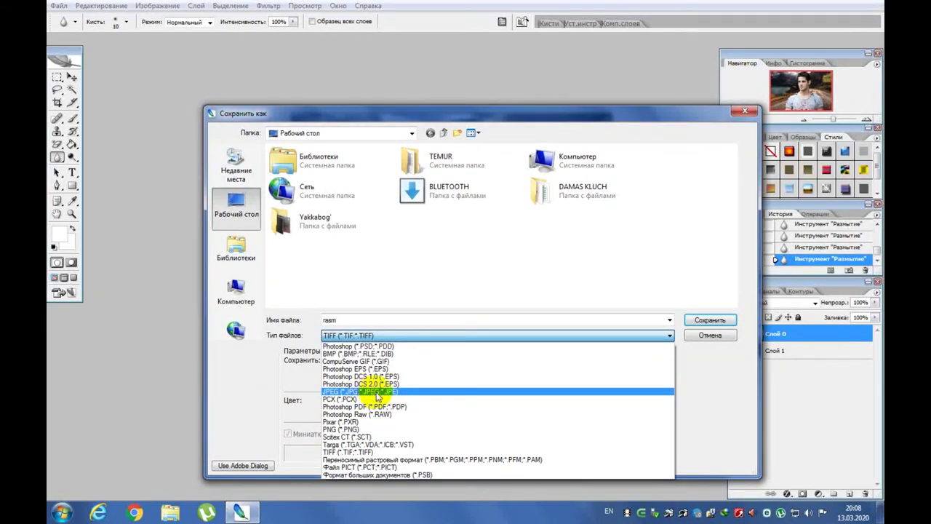
pyautogui.click(376, 392)
pyautogui.click(707, 321)
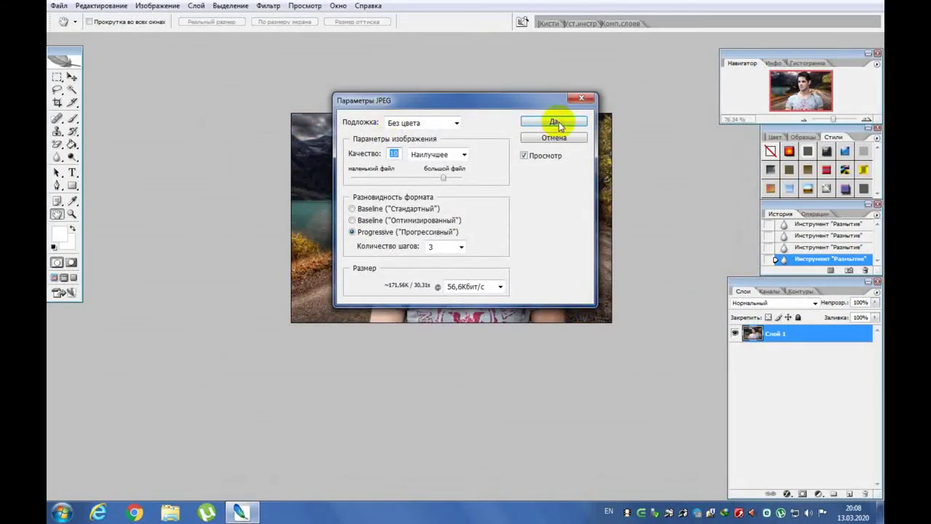
pyautogui.click(555, 122)
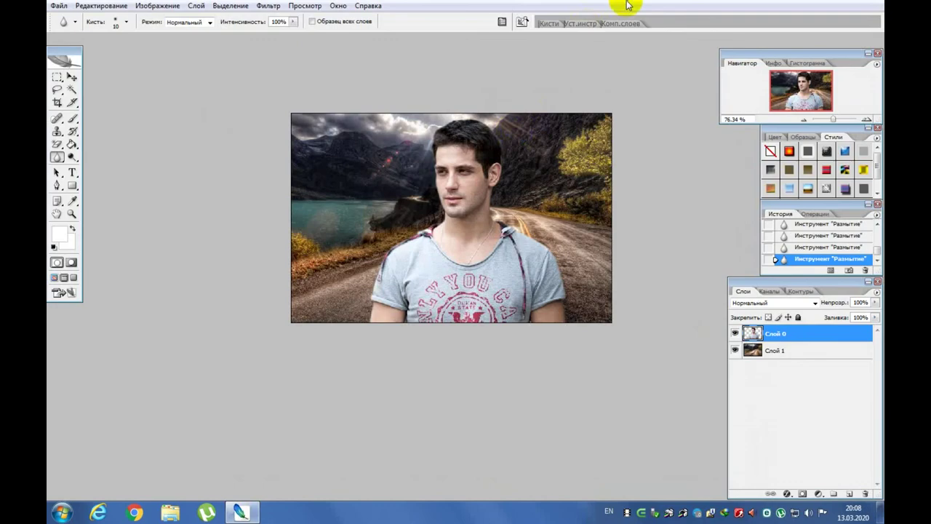
# Exit full screen, minimise Photoshop and select the saved rasm file on the desktop.
pyautogui.press('f')
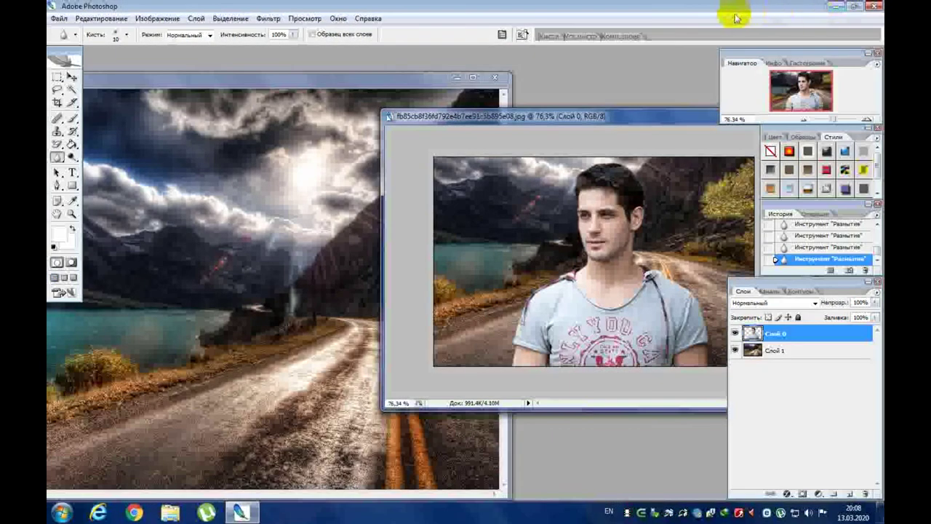
pyautogui.click(835, 6)
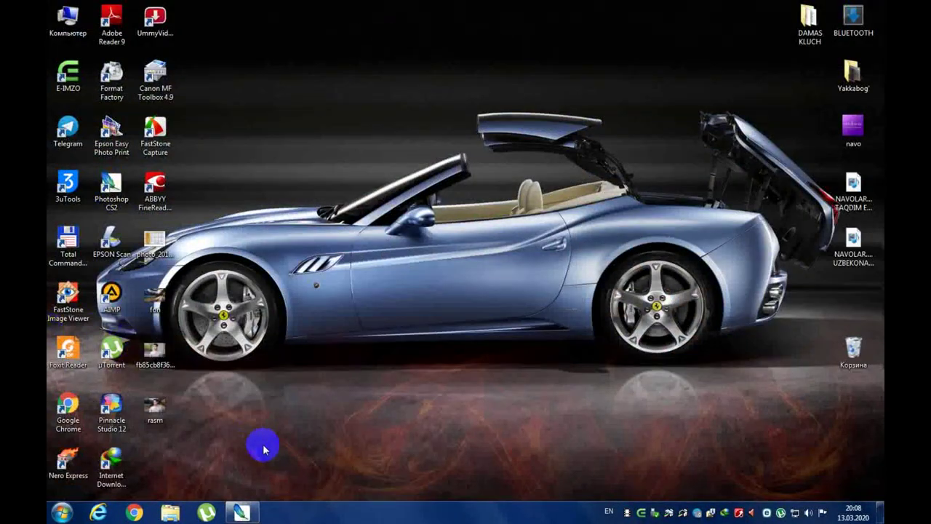
pyautogui.click(155, 412)
# View rasm in Windows Photo Viewer, flipping to the original portrait and back.
pyautogui.doubleClick(154, 411)
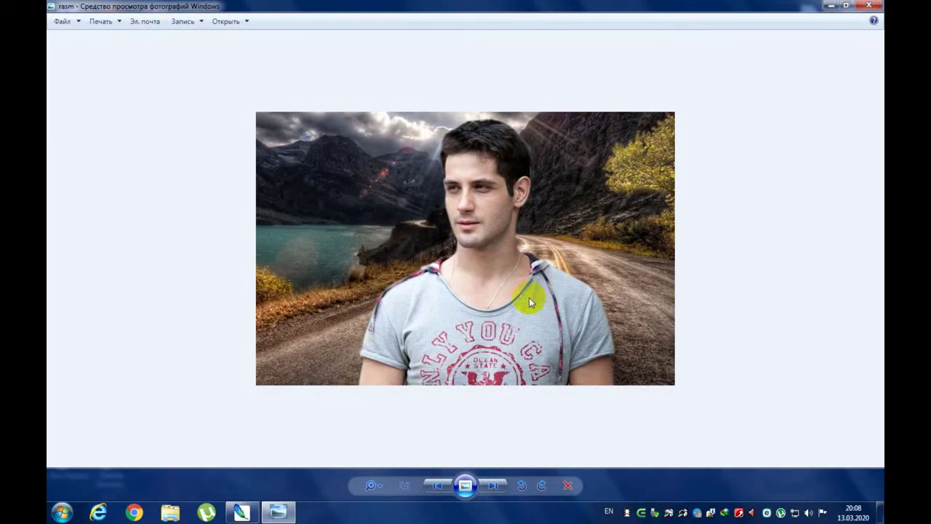
pyautogui.scroll(1, 530, 303)
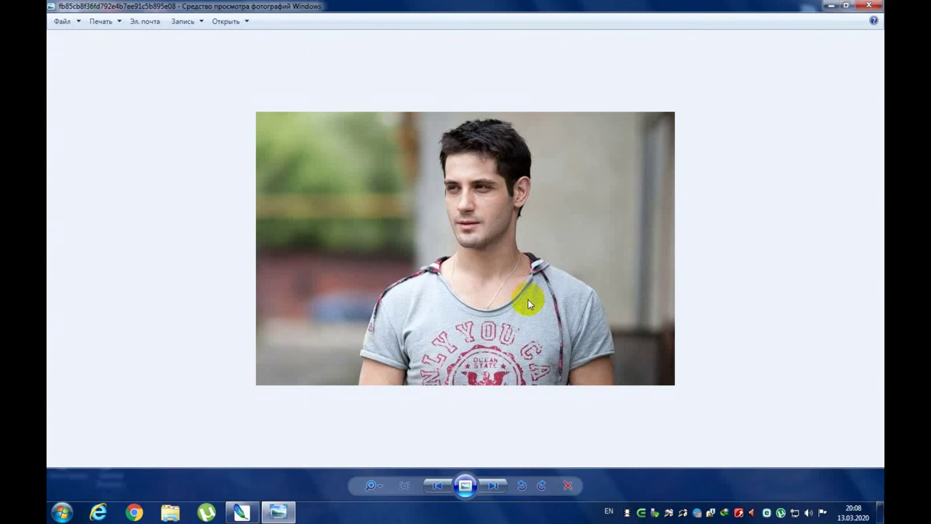
pyautogui.scroll(-1, 529, 302)
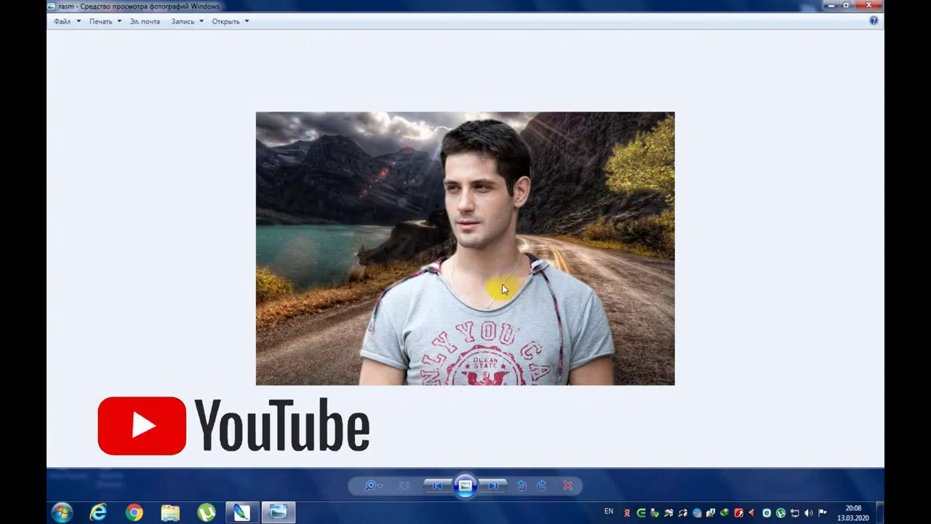